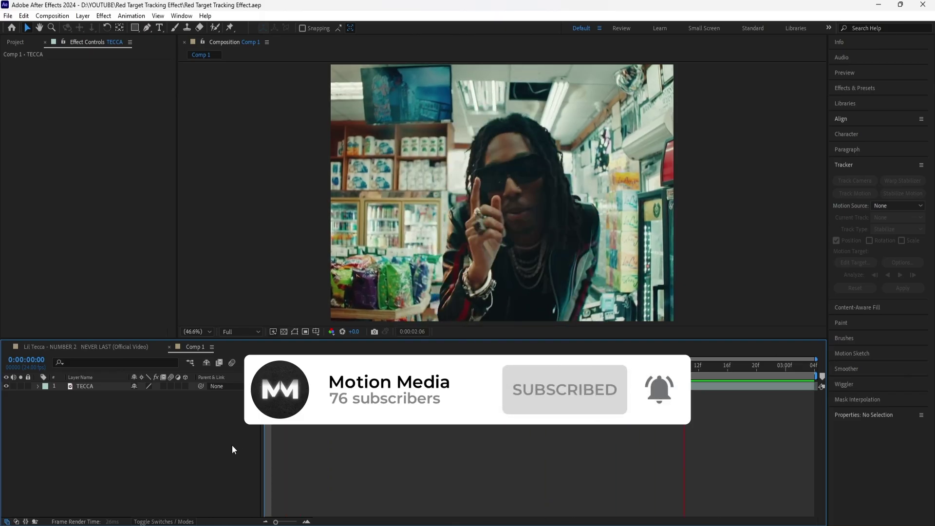
- Select the TECCA layer and start Stabilize Motion on it with the Tracker
left_click(475, 373)
left_click_drag(472, 369, 260, 389)
left_click(106, 389)
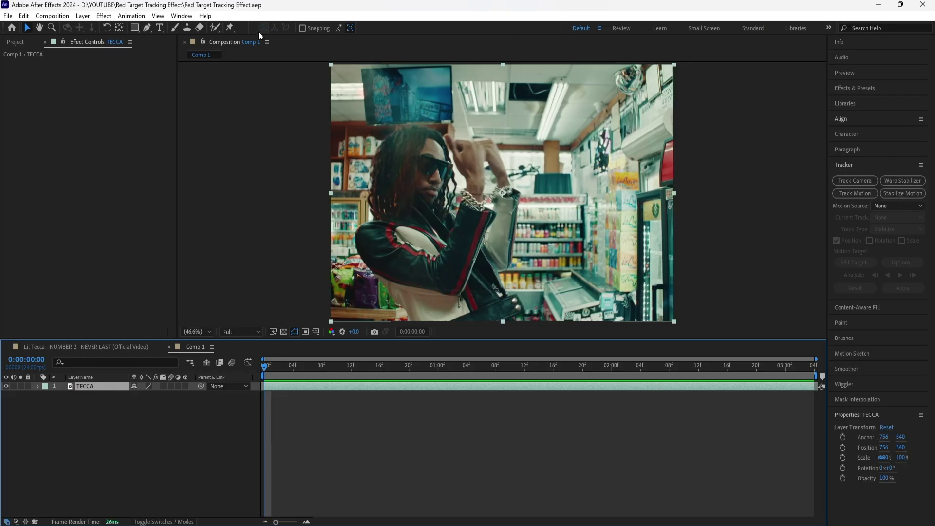
left_click(182, 15)
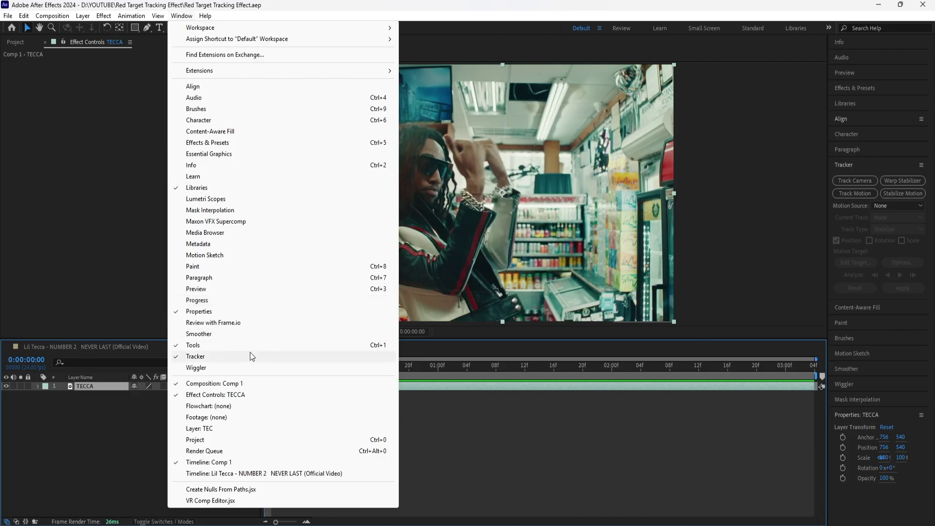
left_click(197, 357)
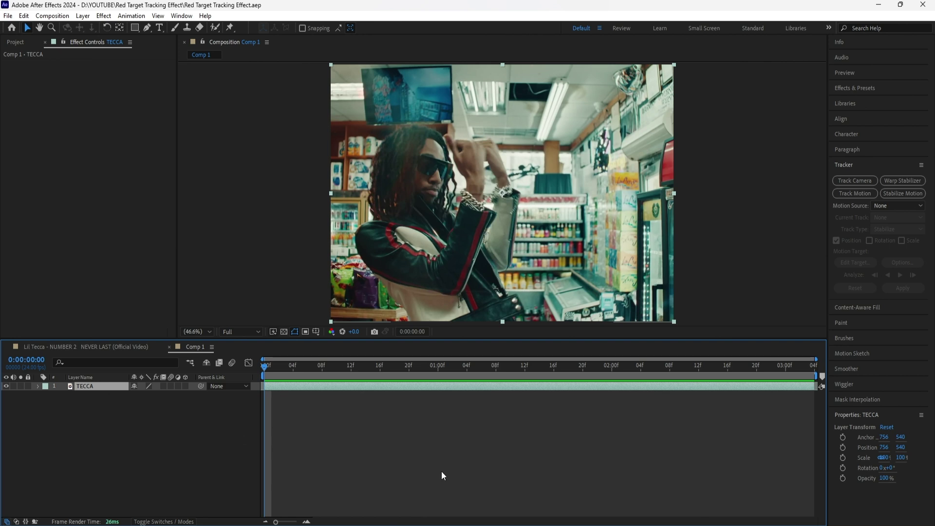
left_click(905, 196)
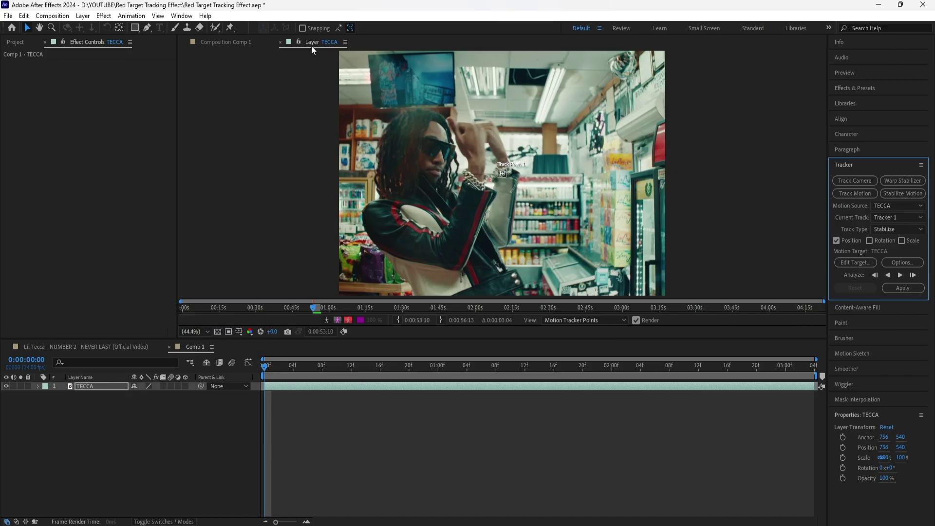
- Move Track Point 1 from the middle of the frame onto the nose of the man's face
left_click(502, 186)
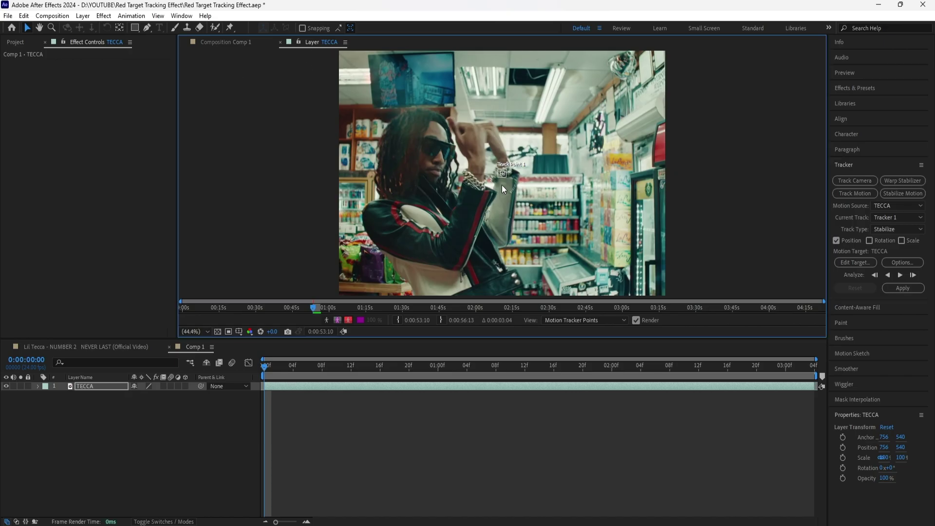
scroll(501, 168, "up", 4)
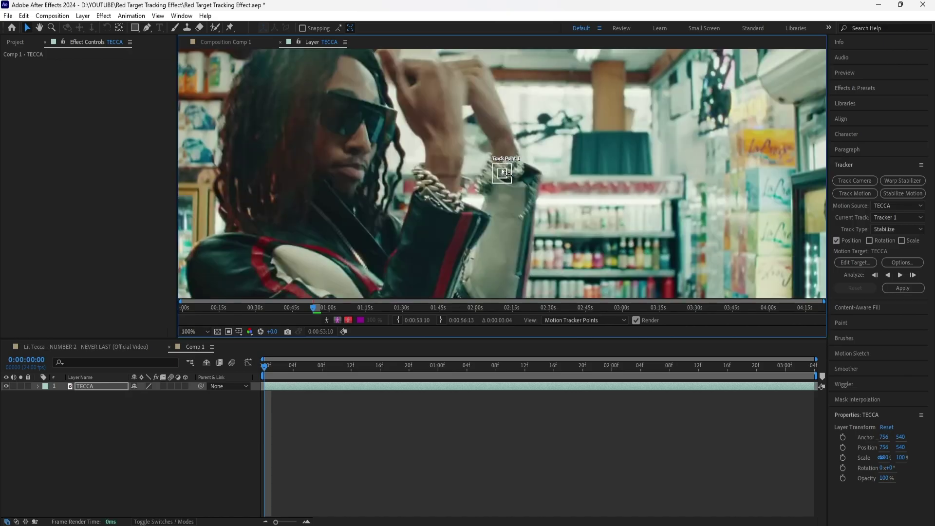
left_click_drag(445, 187, 545, 228)
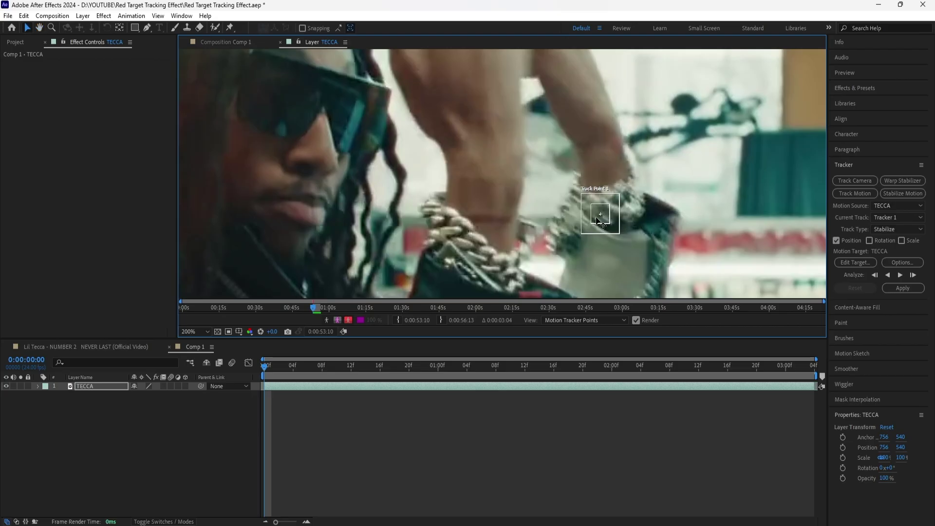
left_click_drag(597, 209, 318, 152)
- Enlarge the track point's outer search region to cover the face and its inner feature region to cover the nose
left_click_drag(415, 154, 598, 175)
left_click_drag(521, 191, 564, 268)
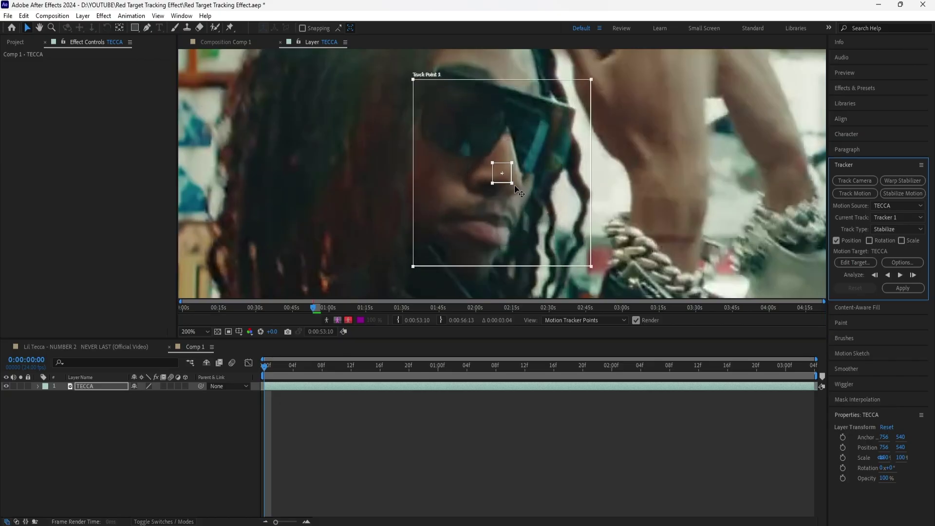
left_click_drag(511, 183, 549, 210)
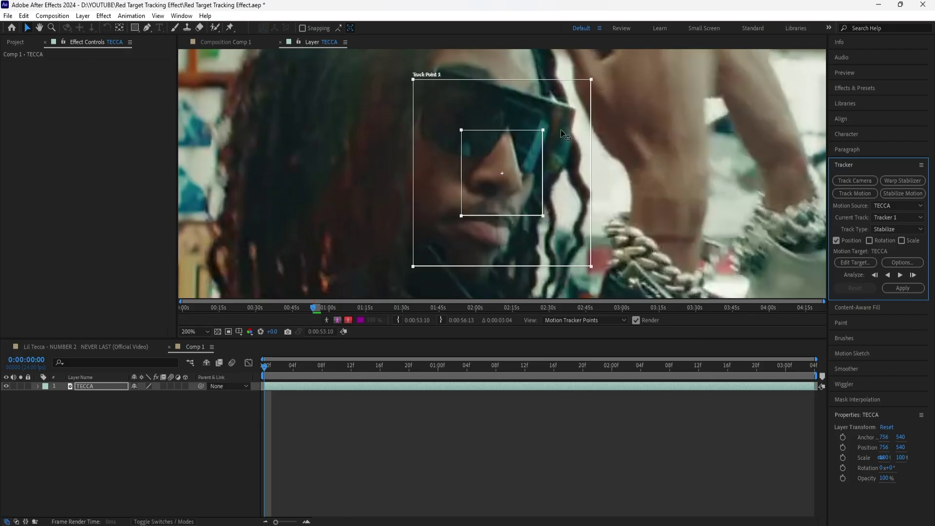
key("comma")
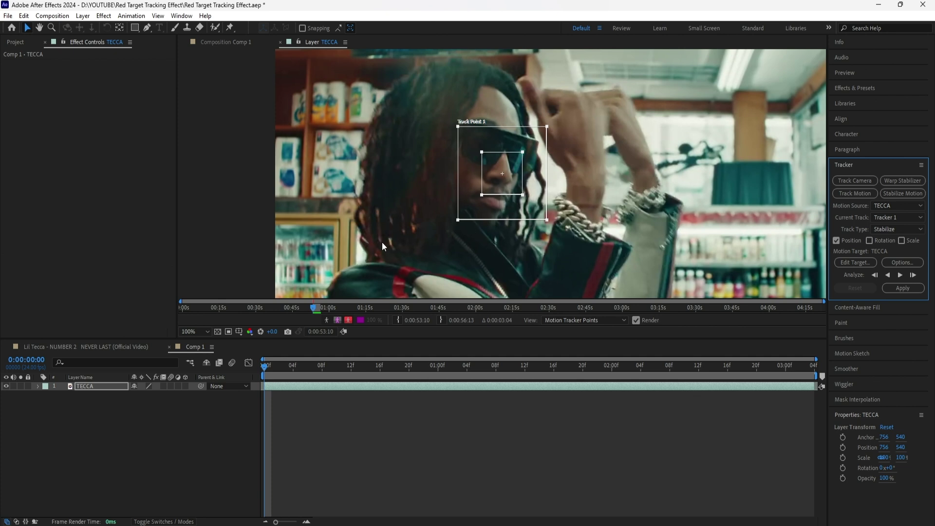
key("shift+slash")
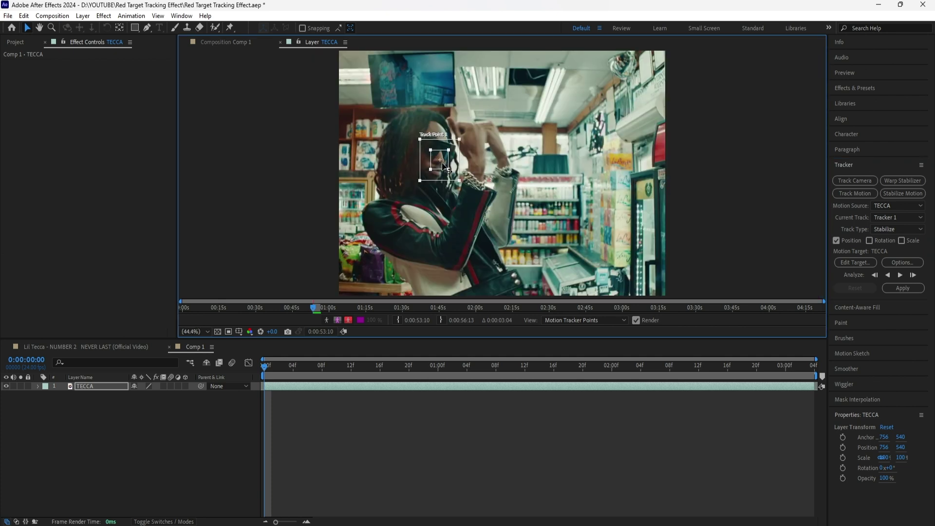
- Confirm the motion tracker options with Stop Tracking chosen for confidence below 80%
left_click(919, 263)
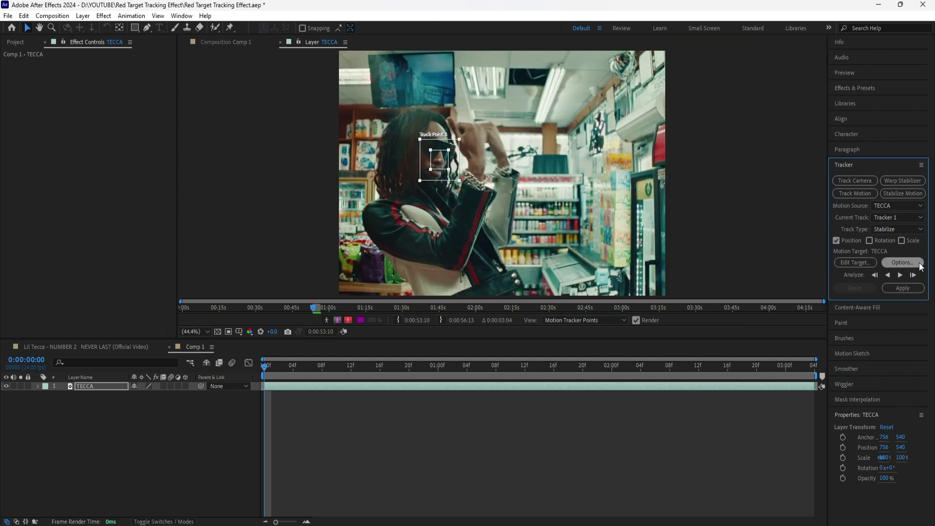
left_click(919, 262)
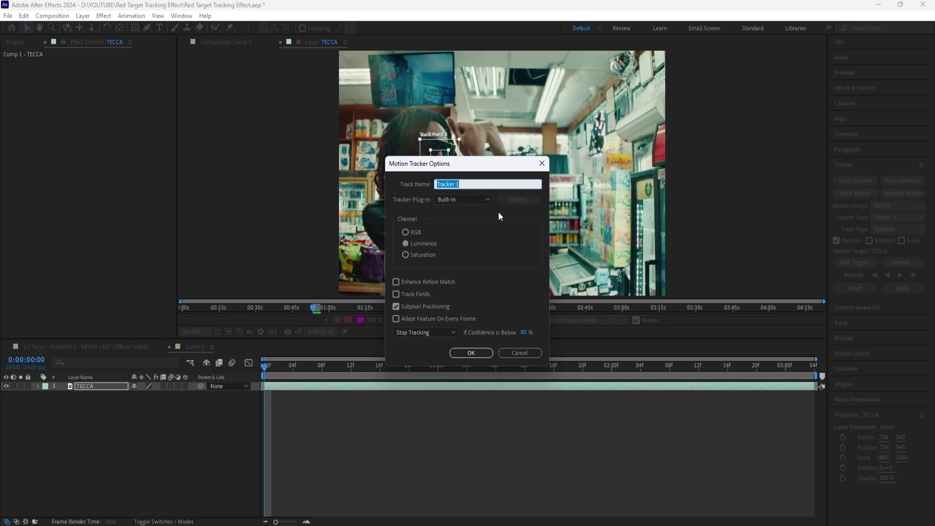
left_click(445, 332)
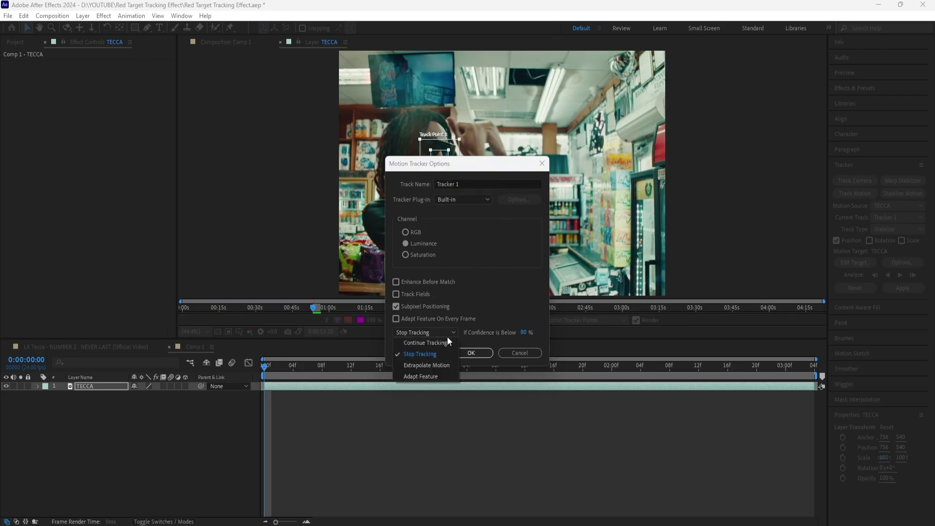
left_click(450, 332)
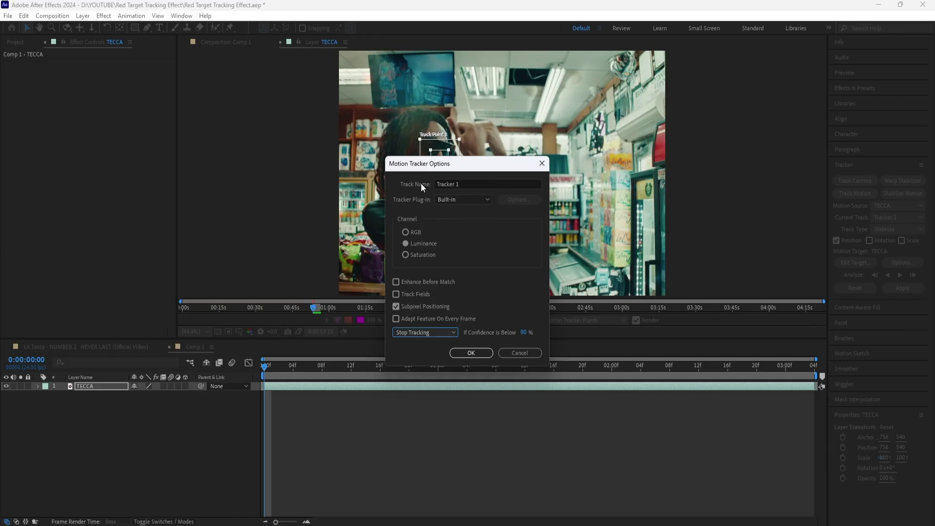
left_click(471, 353)
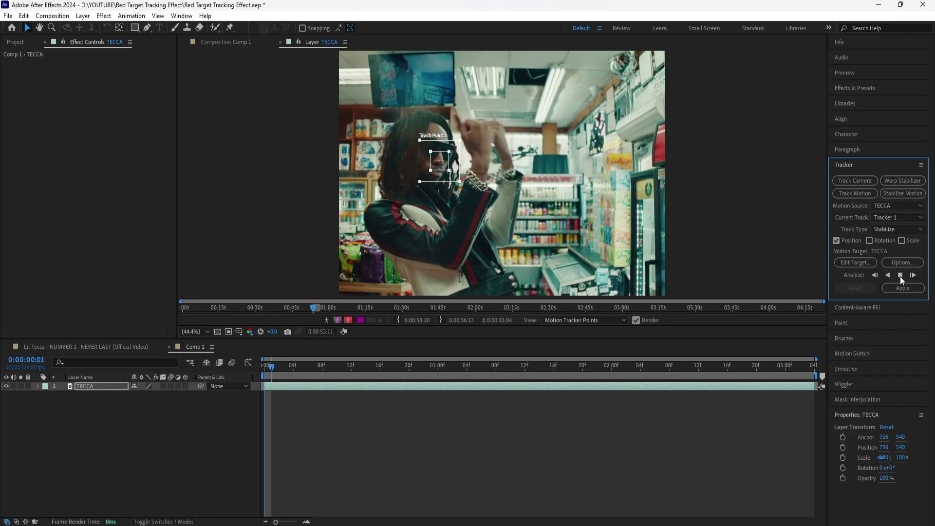
- Analyze the face track forward from the start of the clip
left_click(900, 275)
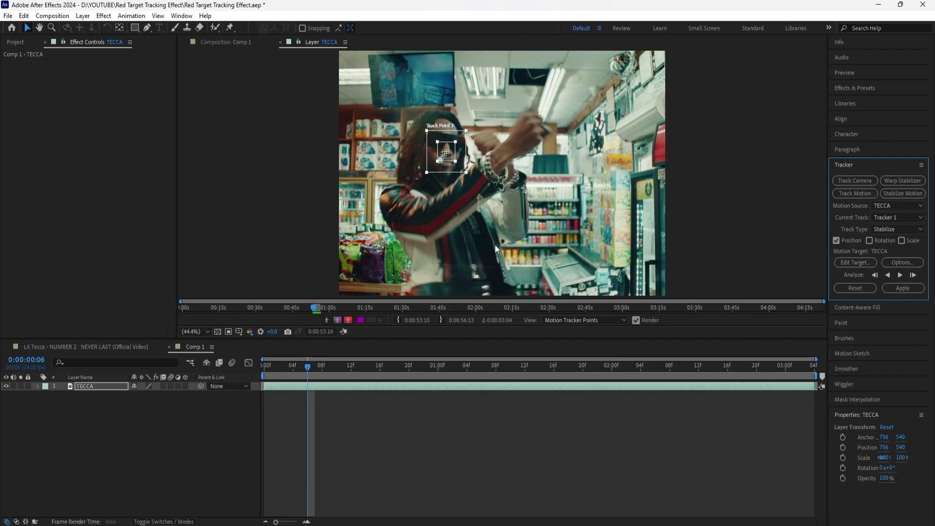
left_click(900, 276)
left_click(900, 275)
- Reposition the track point on the nose at 0:00:01:08 and analyze forward to the end of the clip
left_click(491, 130)
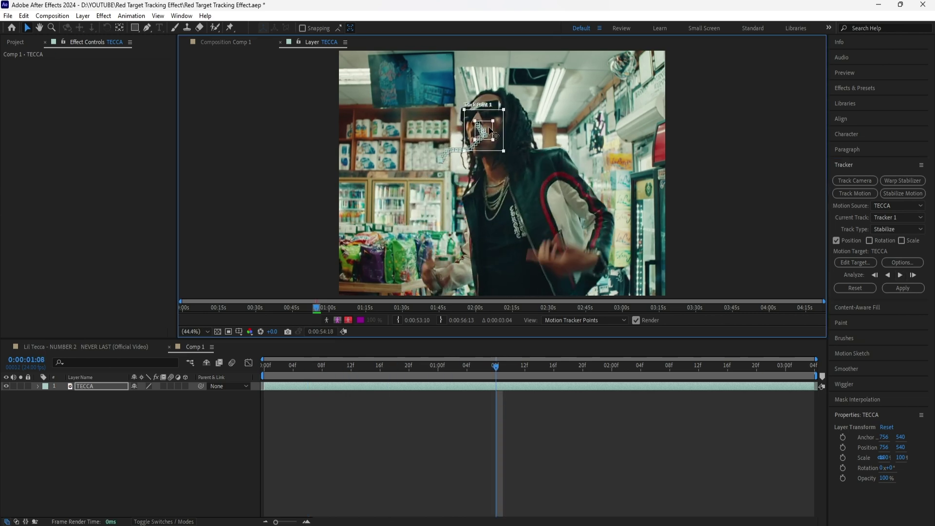
scroll(491, 131, "up", 5)
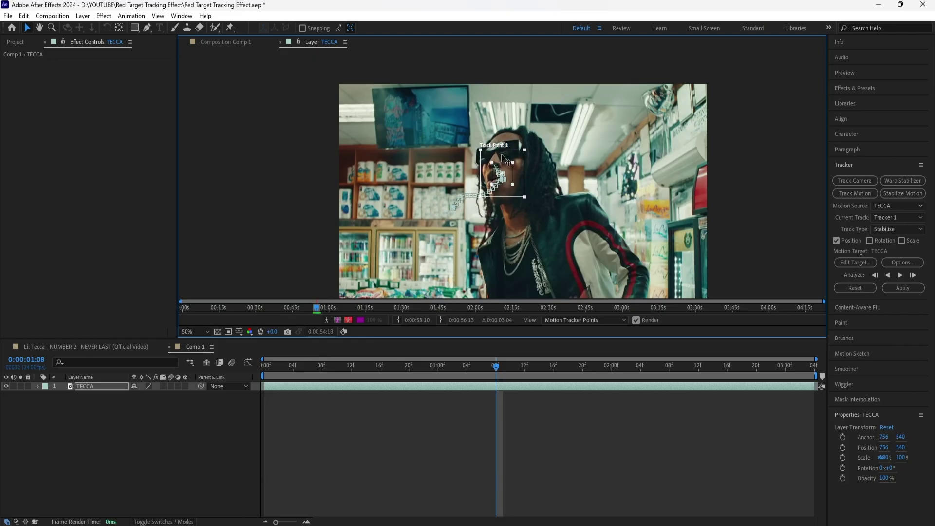
key("v")
left_click_drag(527, 204, 491, 149)
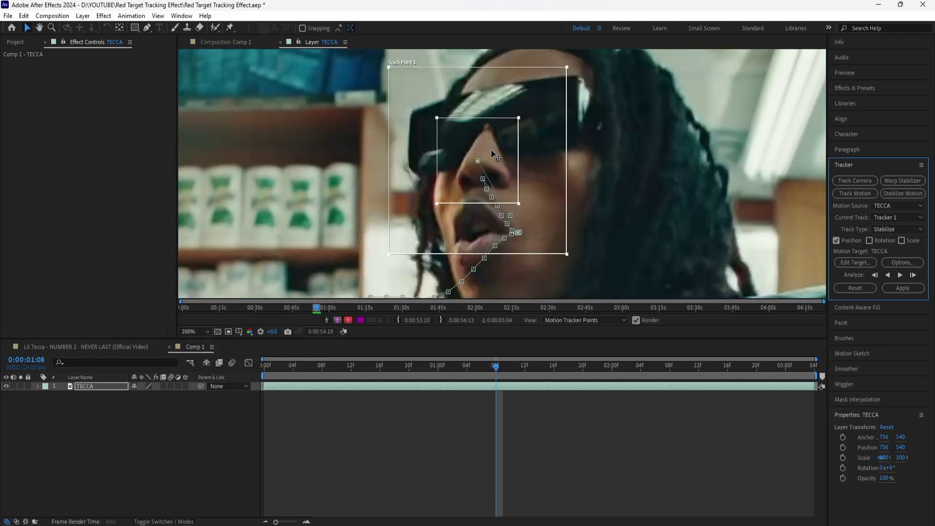
key("shift+slash")
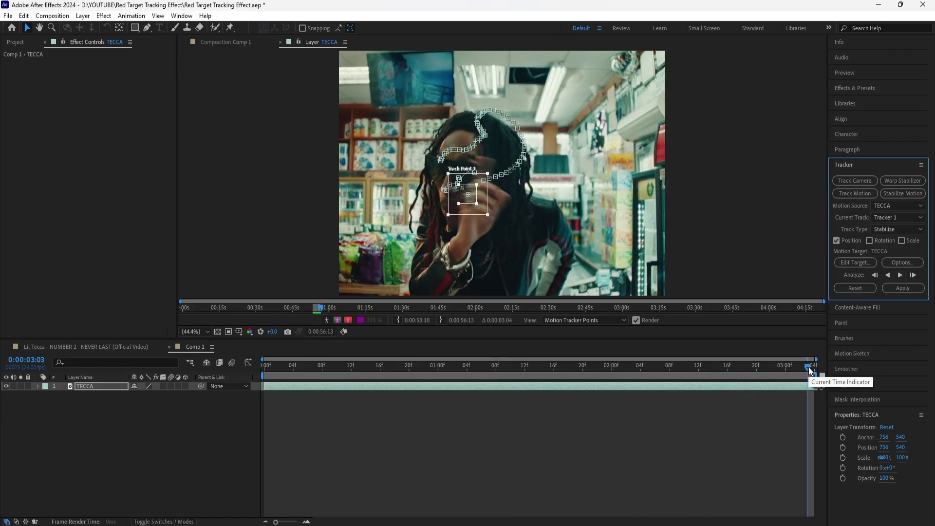
- Return to the first frame and reveal the TECCA layer's tracking keyframes
left_click(437, 444)
key("Home")
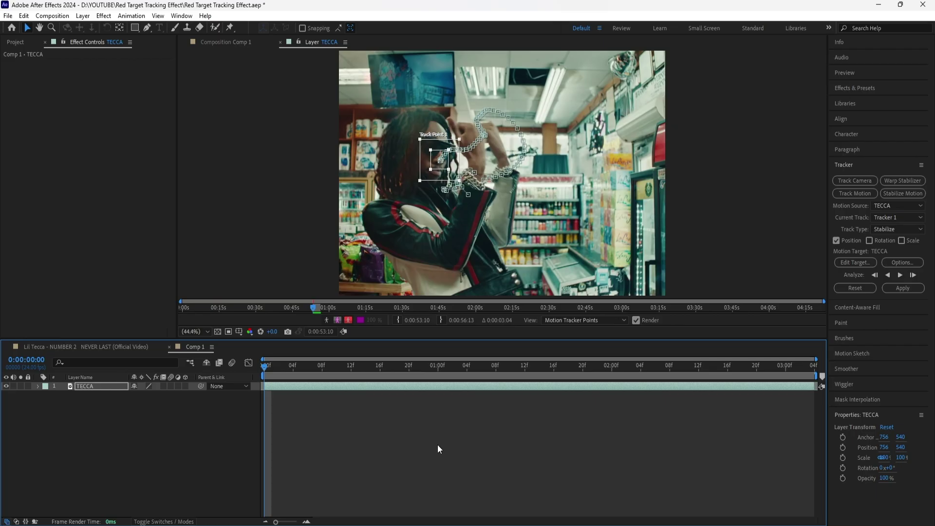
left_click(94, 386)
key("u")
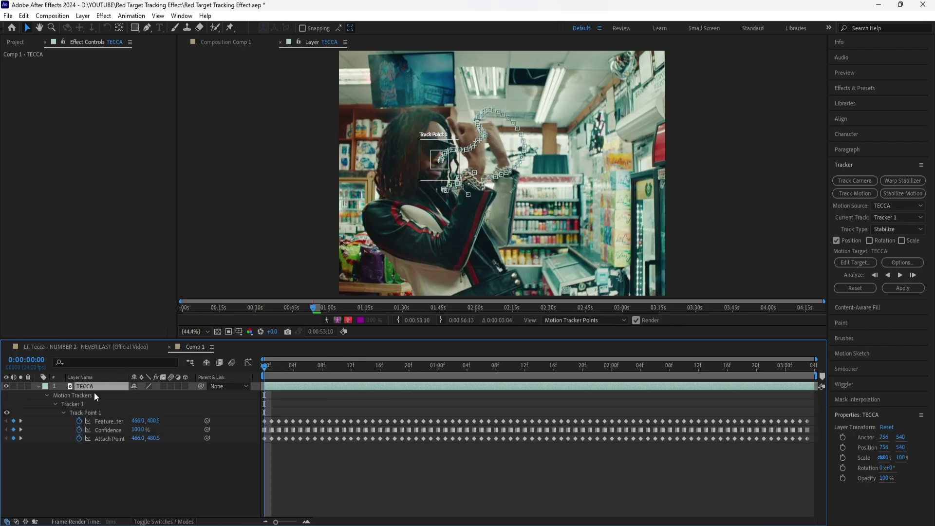
- Apply the stabilization to the TECCA layer in the X and Y dimensions and play back the result
left_click(903, 289)
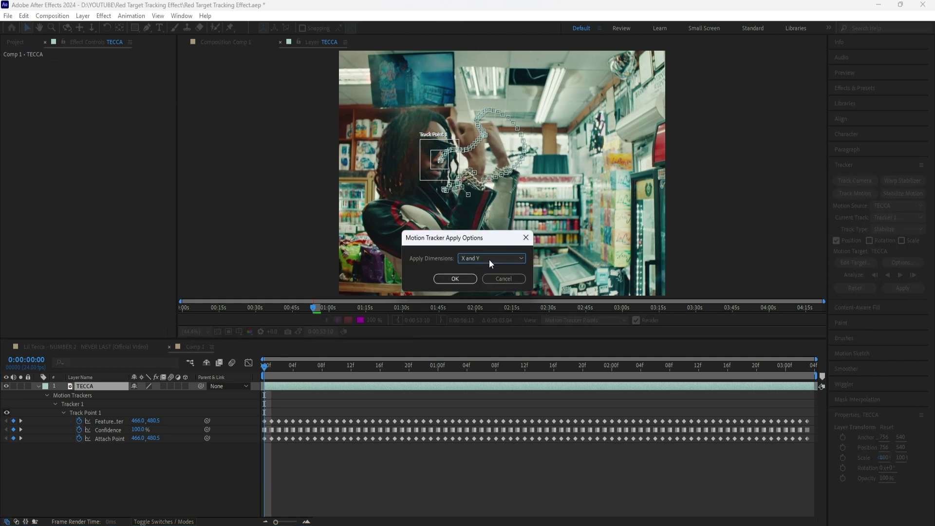
left_click(489, 259)
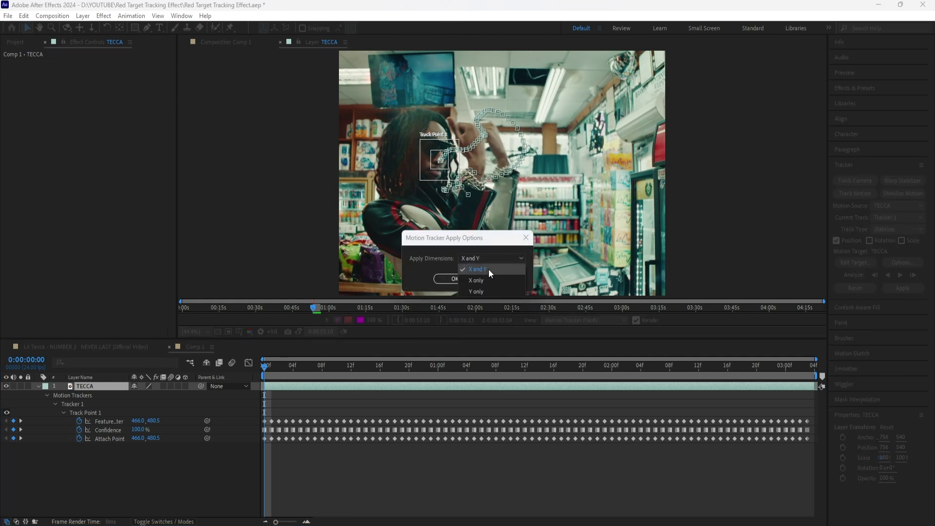
left_click(489, 269)
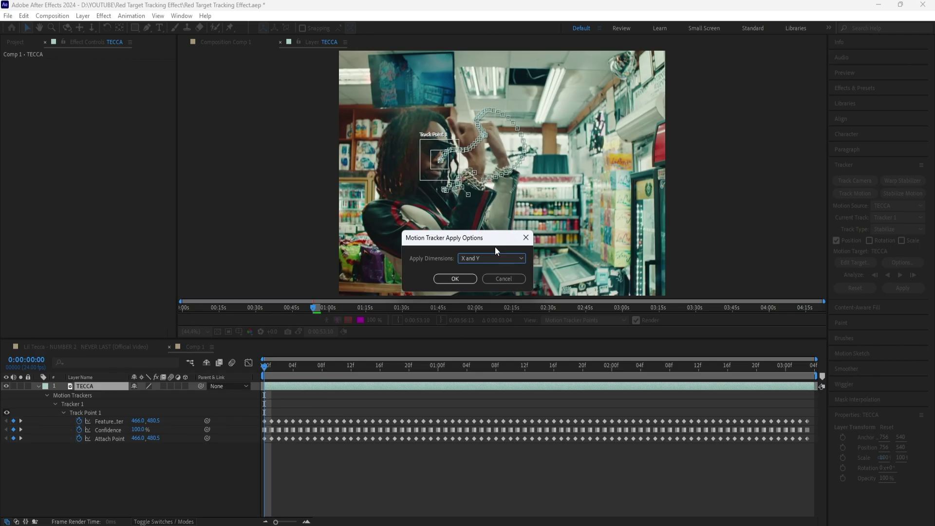
left_click(455, 278)
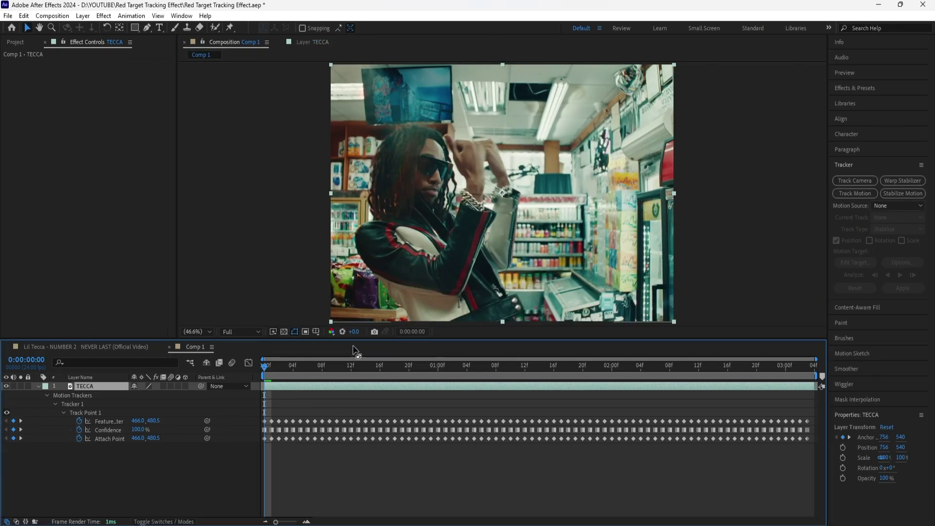
key("space")
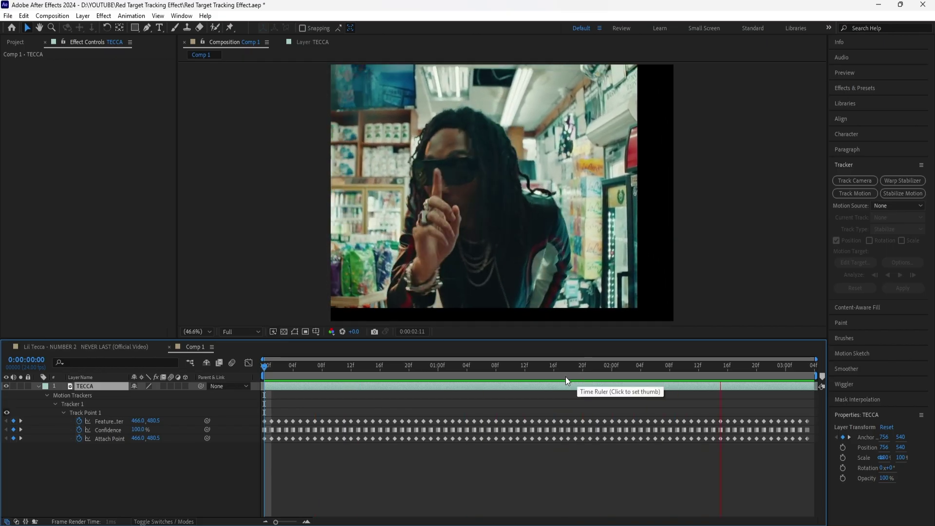
key("space")
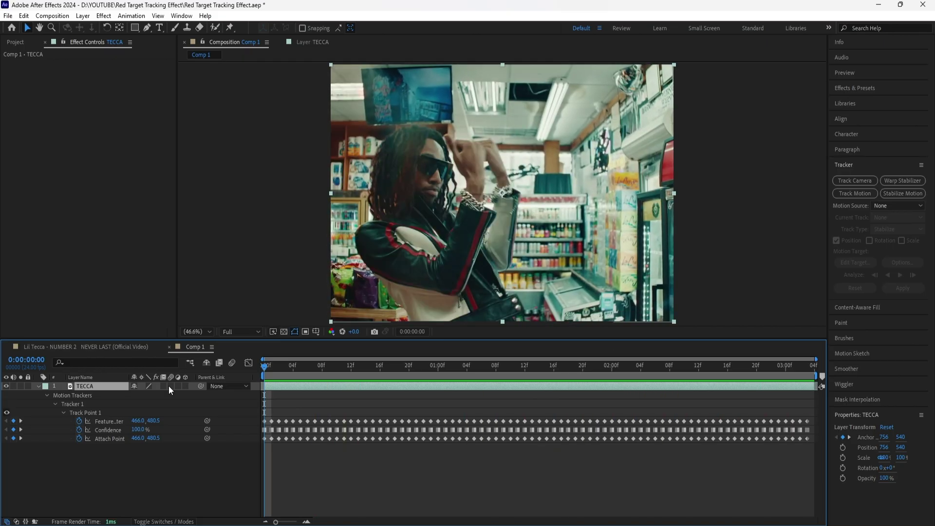
- Enable motion blur for the TECCA layer, reveal its Position and Scale, and check the frame edges at 0:00:00:10
left_click(169, 386)
key("s")
key("shift+p")
left_click_drag(264, 384, 337, 384)
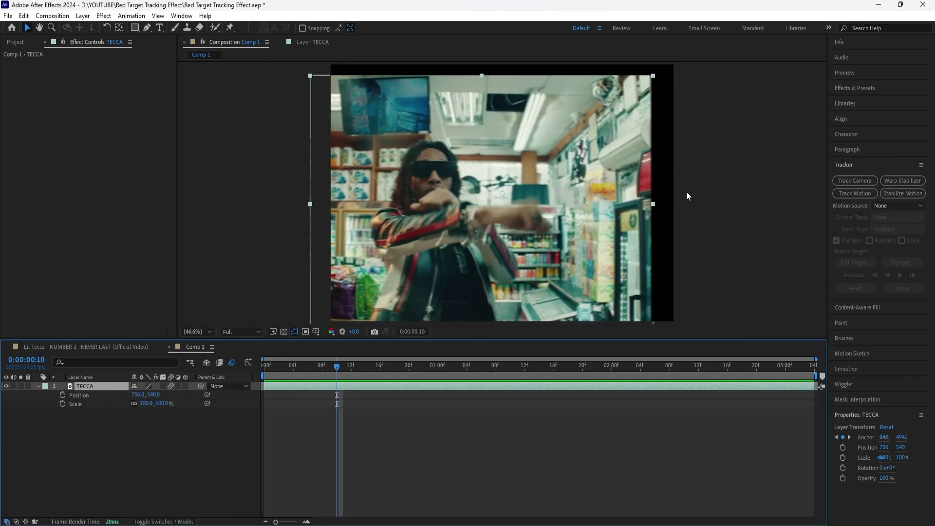
left_click(372, 310)
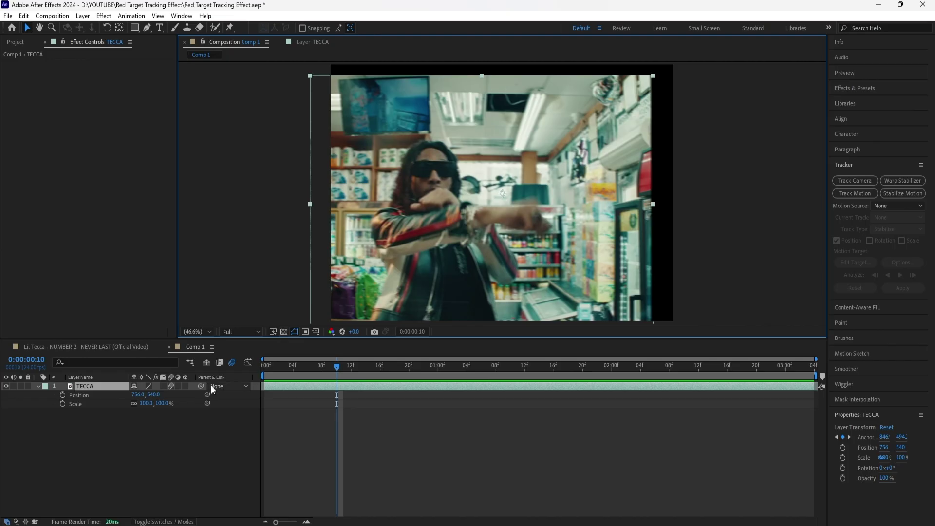
- Set the TECCA layer's scale to 125% and preview the composition
left_click(162, 403)
type("125")
key("Return")
key("space")
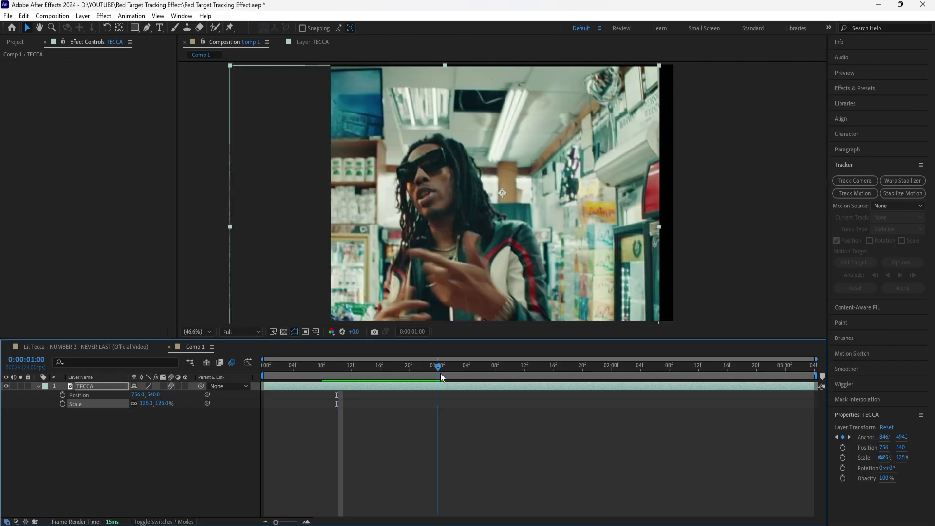
key("space")
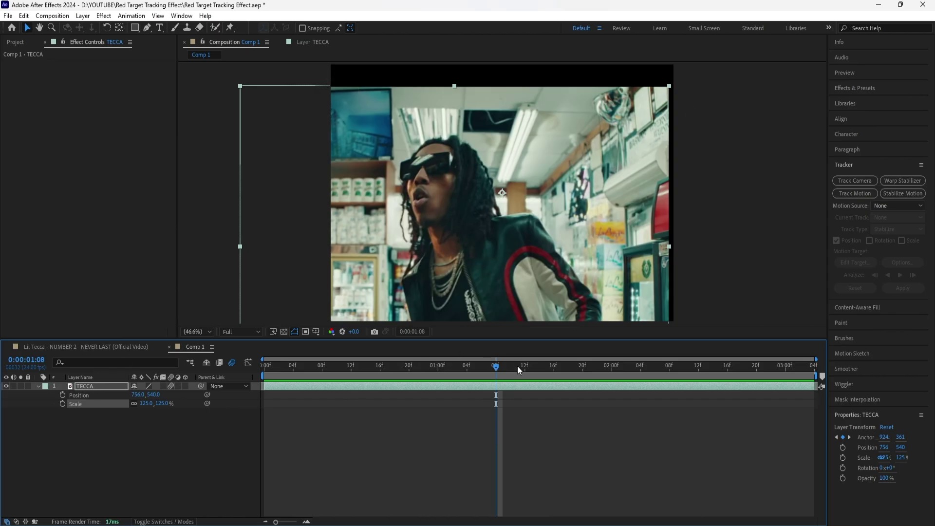
- Keyframe the layer's Position at the first frame with X at 1206, and show the proportional grid
left_click_drag(494, 370, 506, 370)
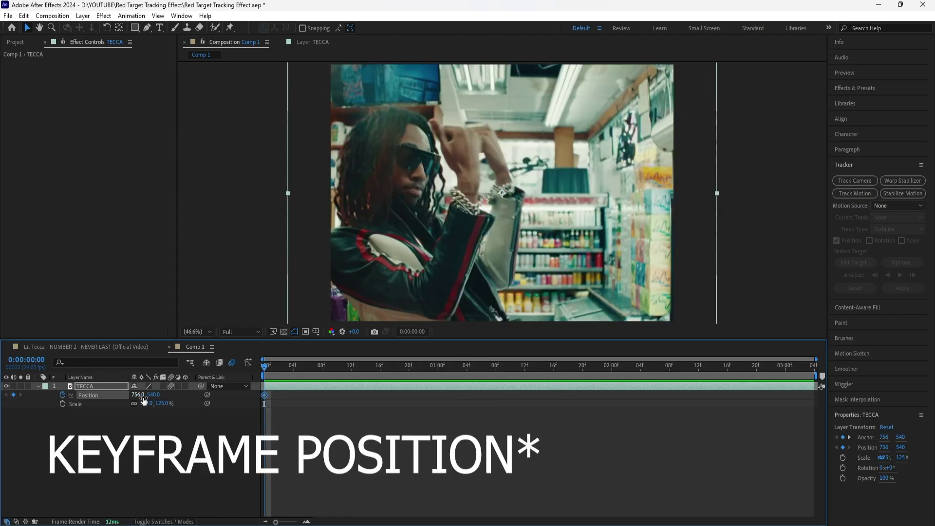
left_click_drag(143, 400, 345, 400)
left_click(317, 329)
left_click(350, 356)
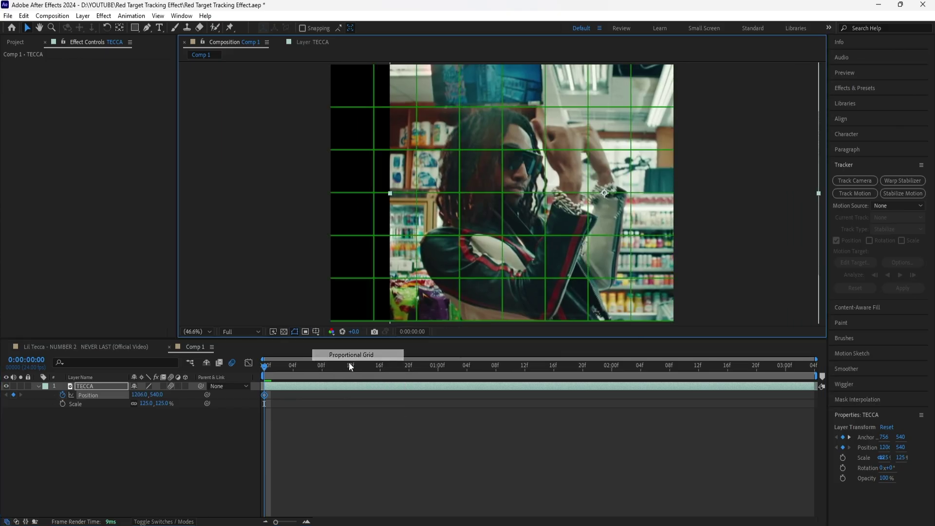
- Set the TECCA layer's Position X to 1263 at the first frame and hide the proportional grid
left_click_drag(139, 398, 165, 394)
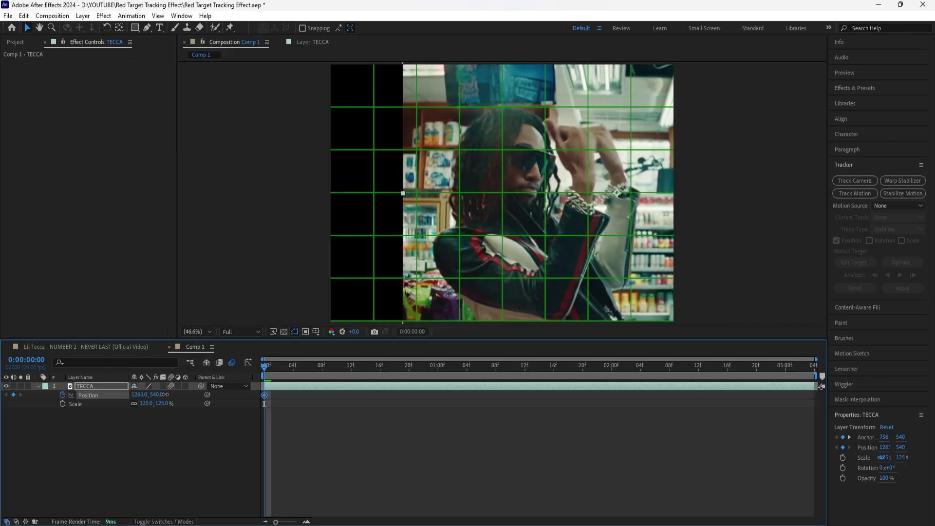
left_click(318, 333)
left_click(350, 355)
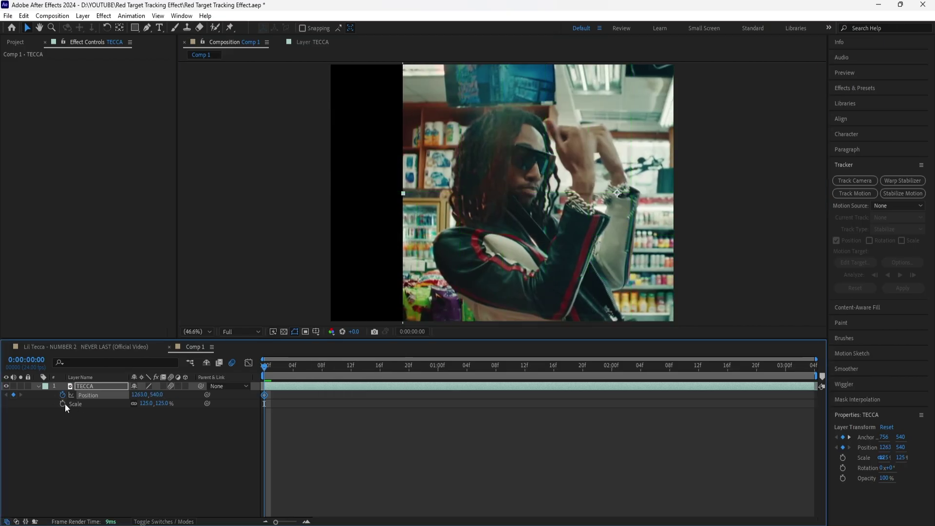
- Keyframe the TECCA layer's Scale at the first frame, and at 0:00:00:10 set Scale to 225% and Position X to 1466
left_click(63, 403)
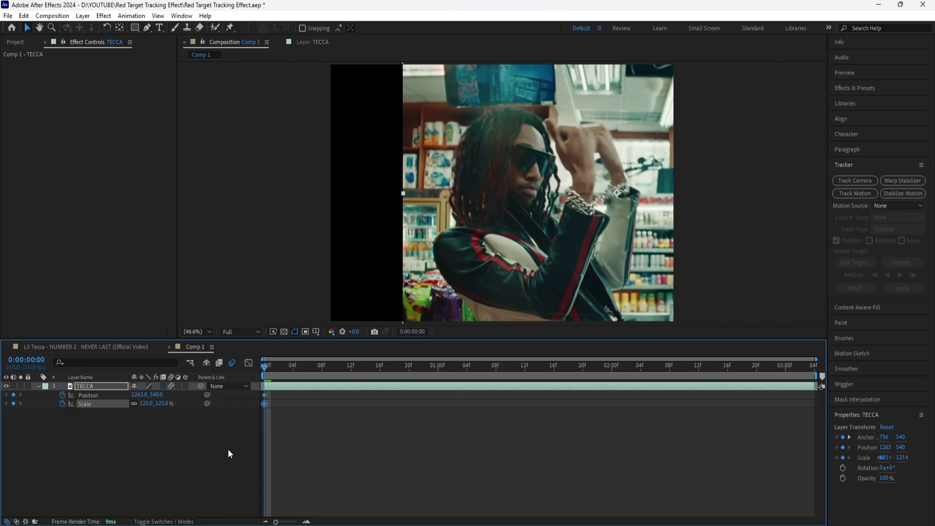
key("space")
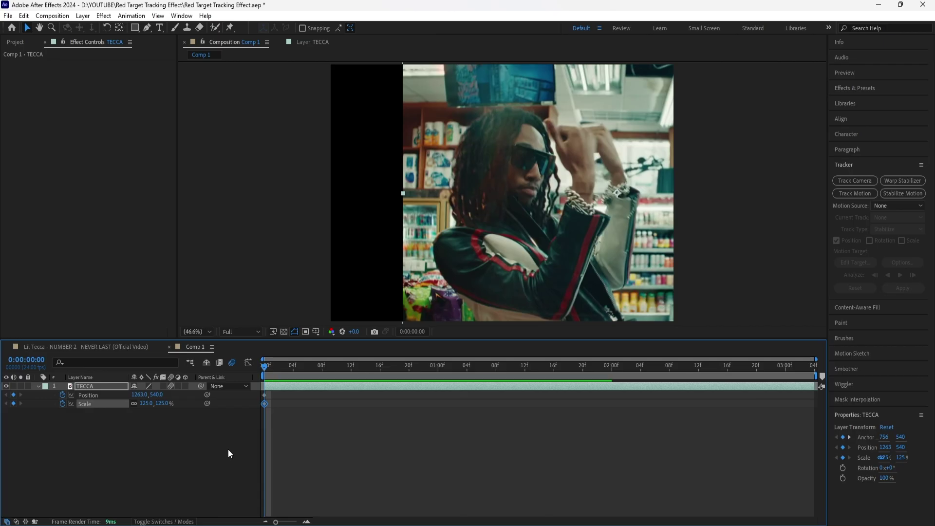
left_click_drag(162, 409, 201, 398)
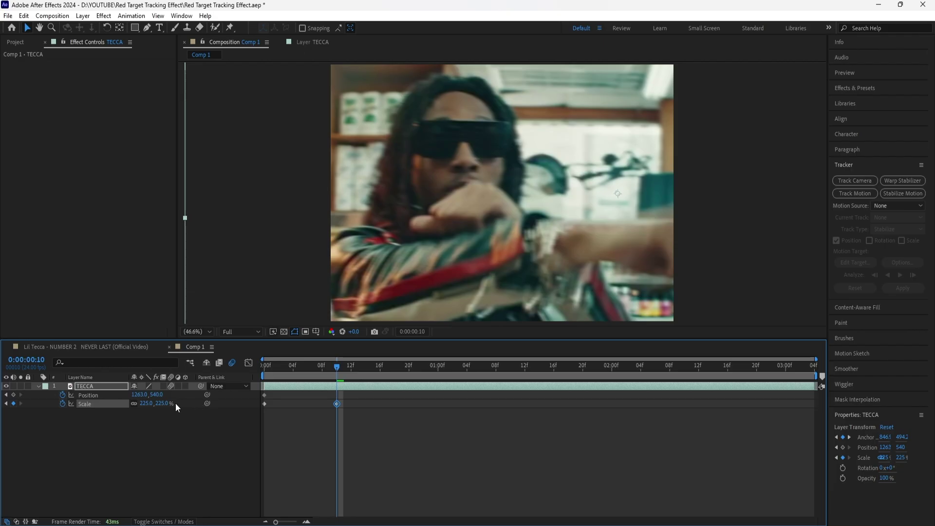
left_click_drag(145, 398, 236, 394)
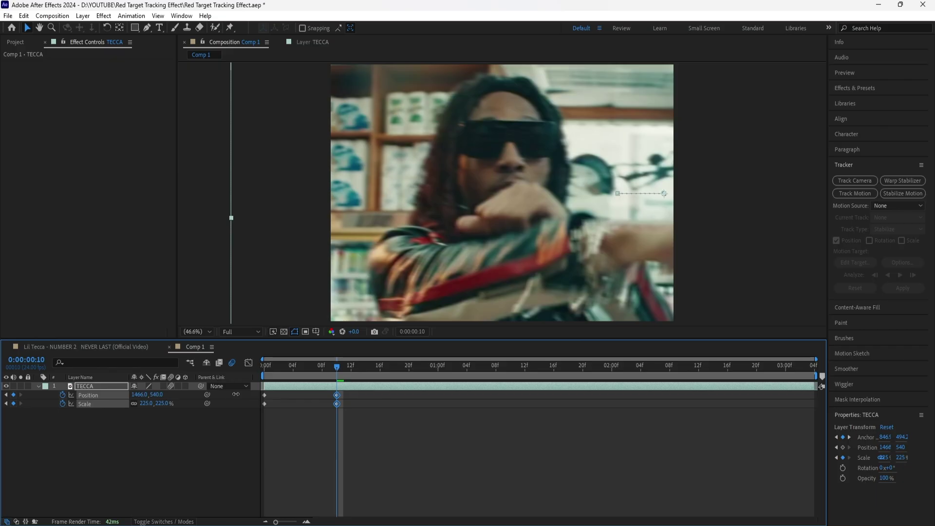
- Easy-ease the Position and Scale keyframes and reshape the Scale speed curve so it peaks near the start
left_click_drag(348, 393, 263, 414)
right_click(337, 395)
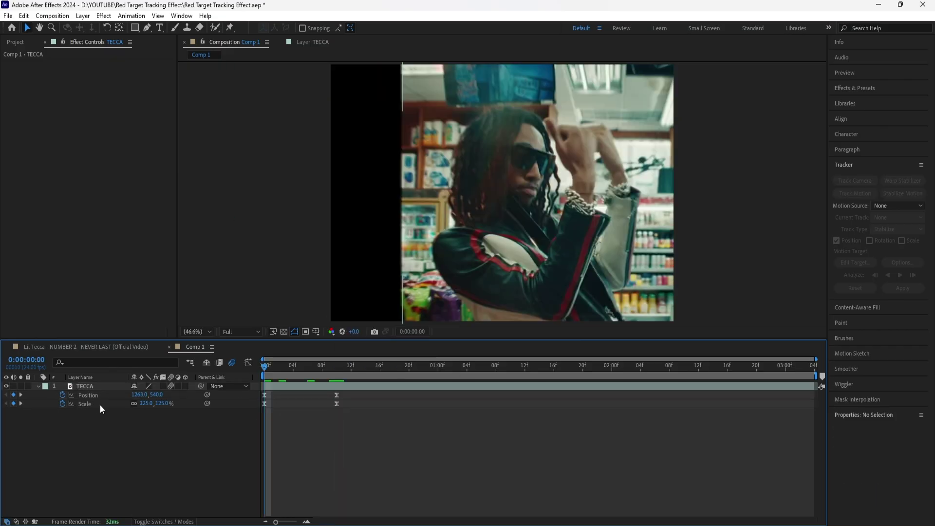
left_click(101, 404)
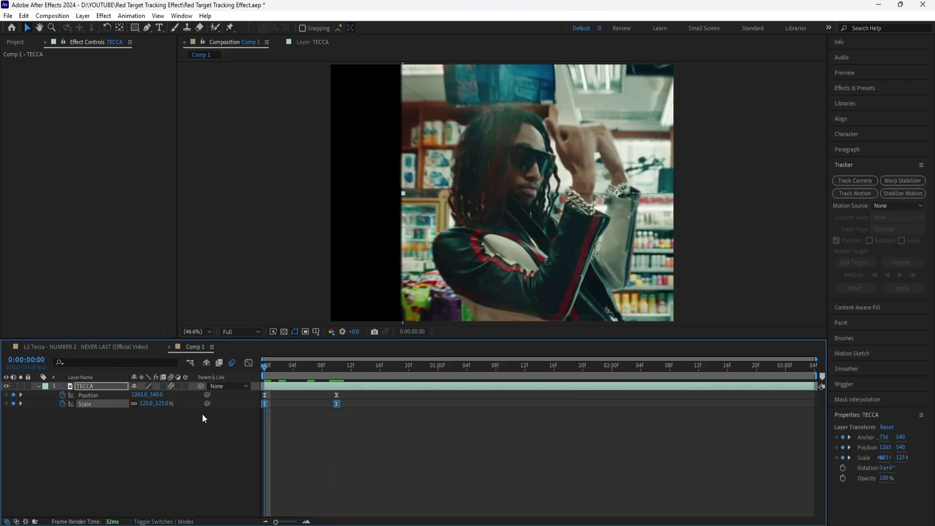
left_click(249, 362)
left_click_drag(325, 493, 300, 493)
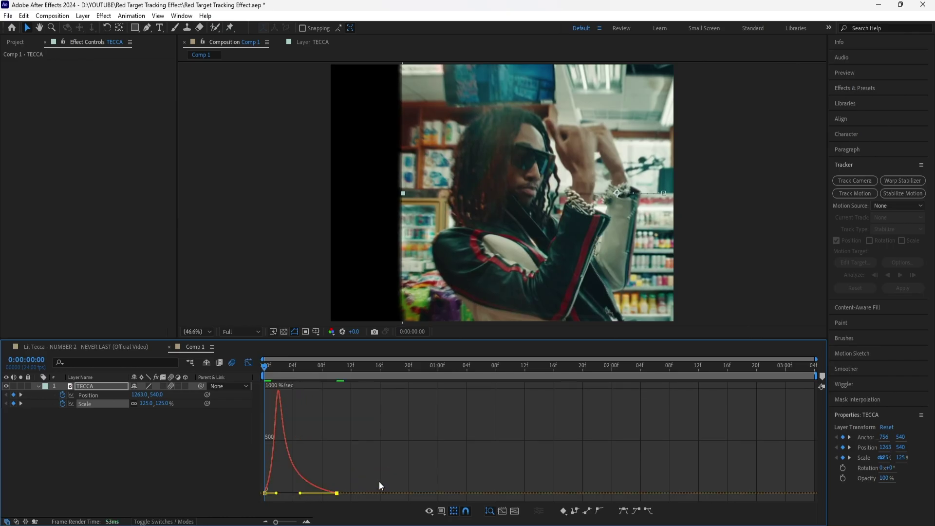
- Keyframe the TECCA layer's Position at 0:00:01:08 with X at 1283 to recentre the face
left_click_drag(264, 366, 497, 385)
key("shift+F3")
left_click_drag(139, 394, 86, 396)
left_click_drag(67, 395, 52, 395)
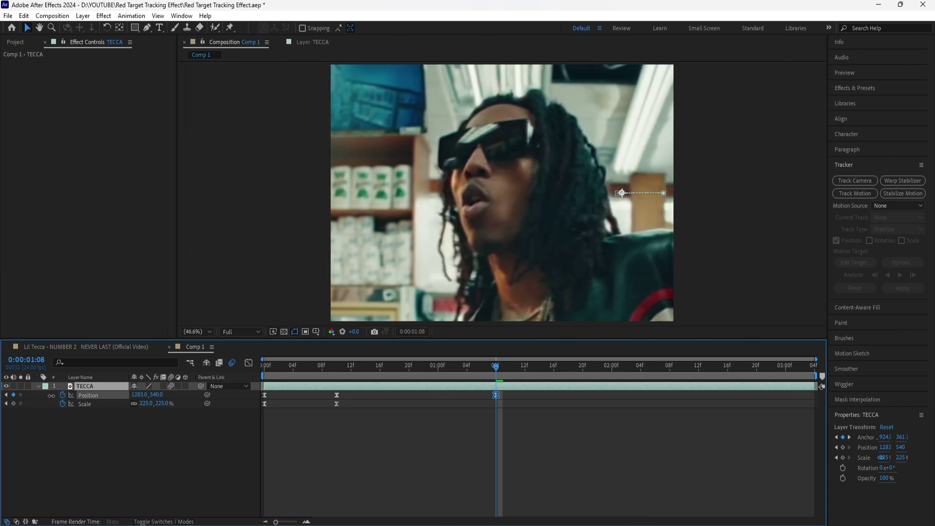
- Recentre the face with Position keyframes at 0:00:02:03 and 0:00:02:18, the last one at 1081, 780
left_click(508, 367)
left_click_drag(508, 367, 630, 382)
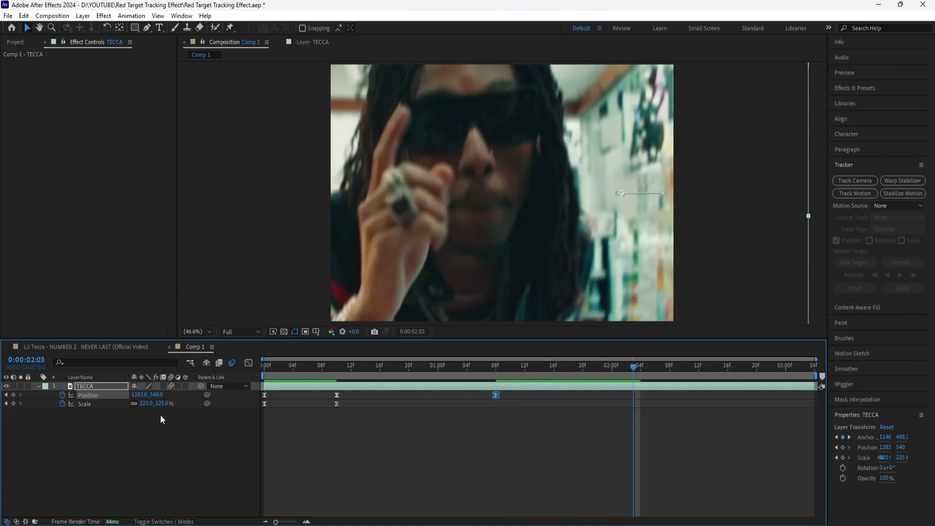
left_click_drag(139, 394, 180, 394)
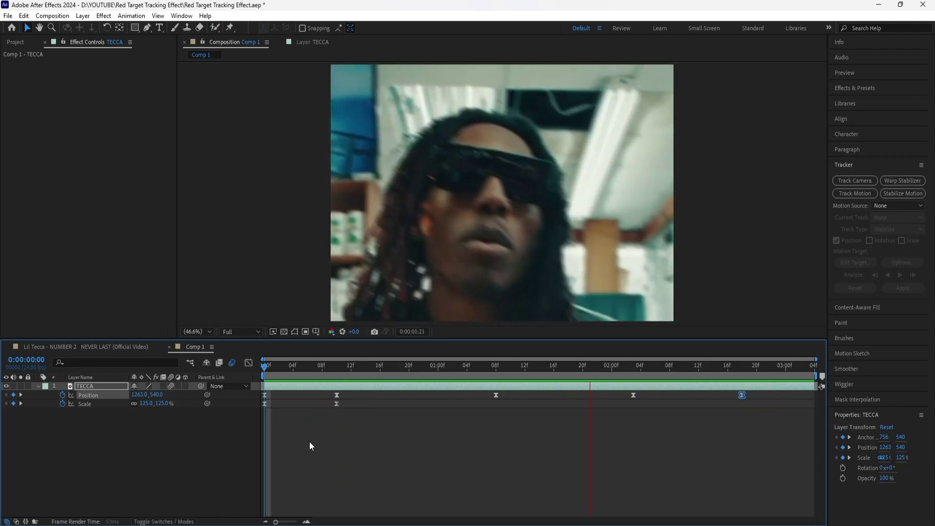
- Set the TECCA layer's Scale keyframe at 0:00:00:10 to 220%
left_click(336, 366)
left_click(338, 409)
left_click(337, 404)
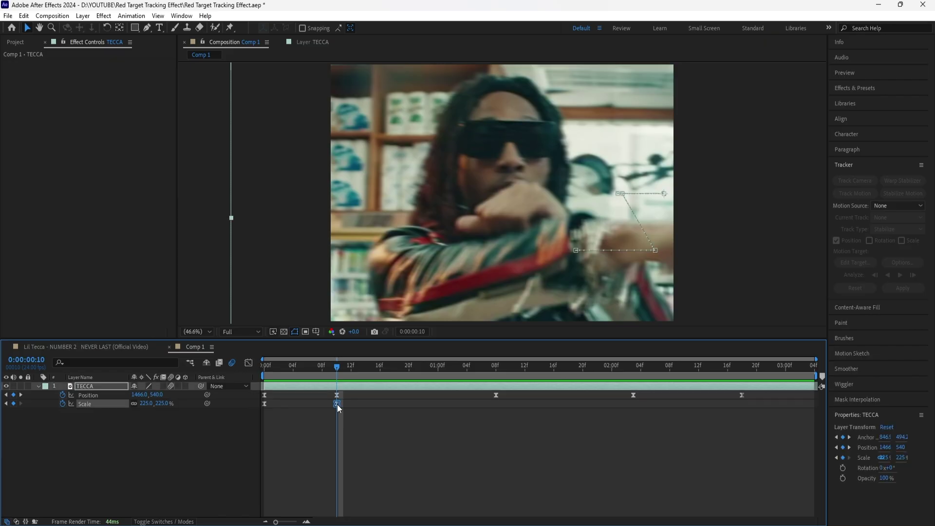
type("220")
key("Return")
- Find the Motion Tile effect and apply it to the TECCA layer
left_click(879, 88)
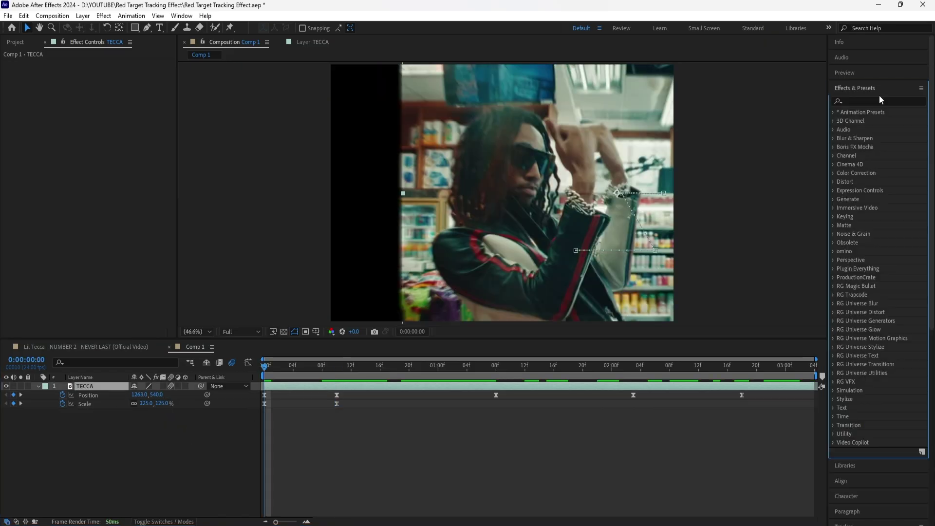
left_click(884, 99)
type("motio")
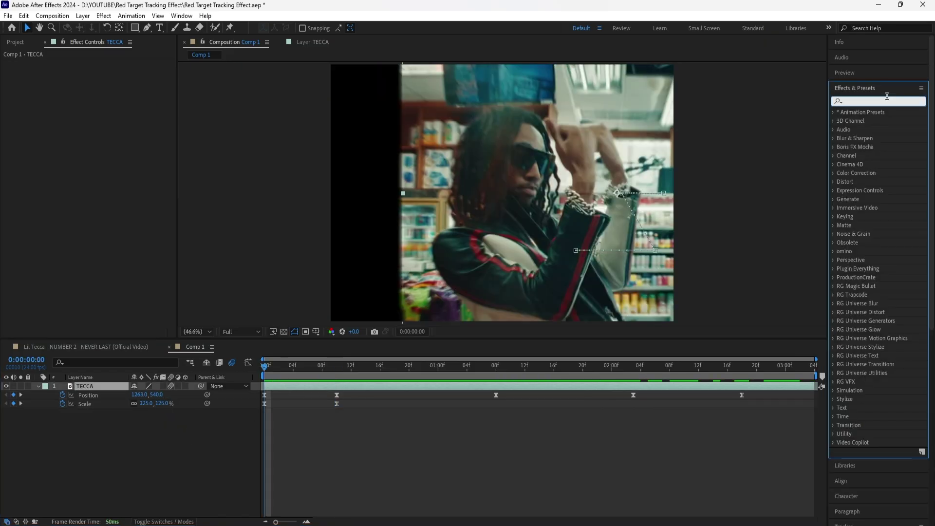
type("n")
double_click(869, 225)
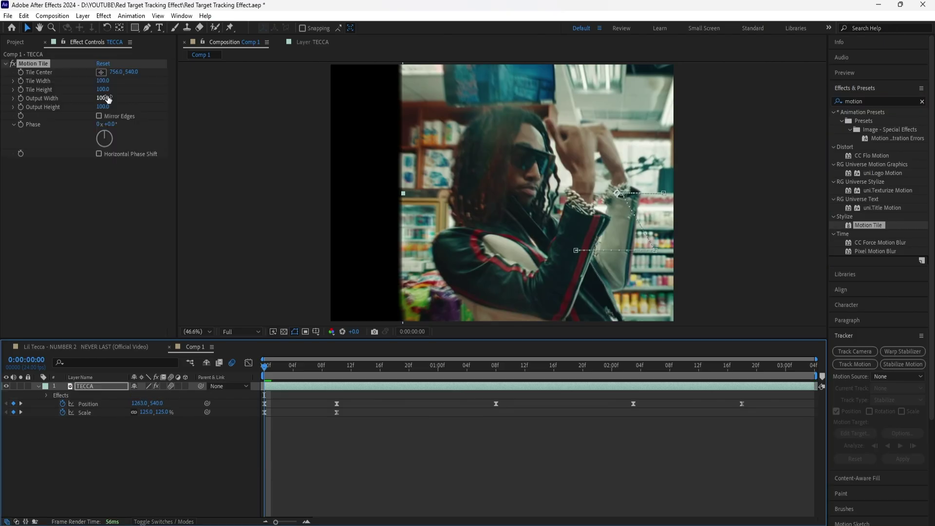
- Set Motion Tile's output width and output height to 300 and enable mirrored edges
left_click(102, 98)
type("300")
key("Return")
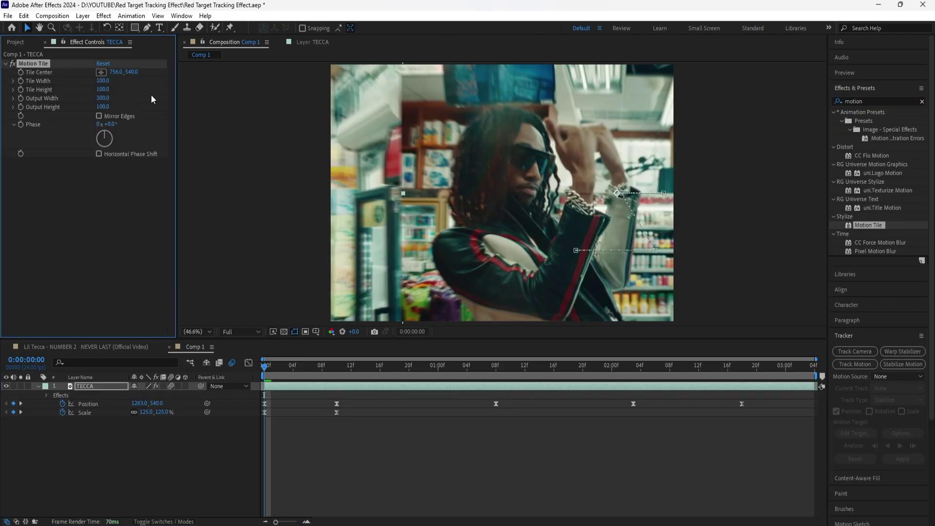
left_click(104, 106)
type("300")
key("Return")
left_click(98, 116)
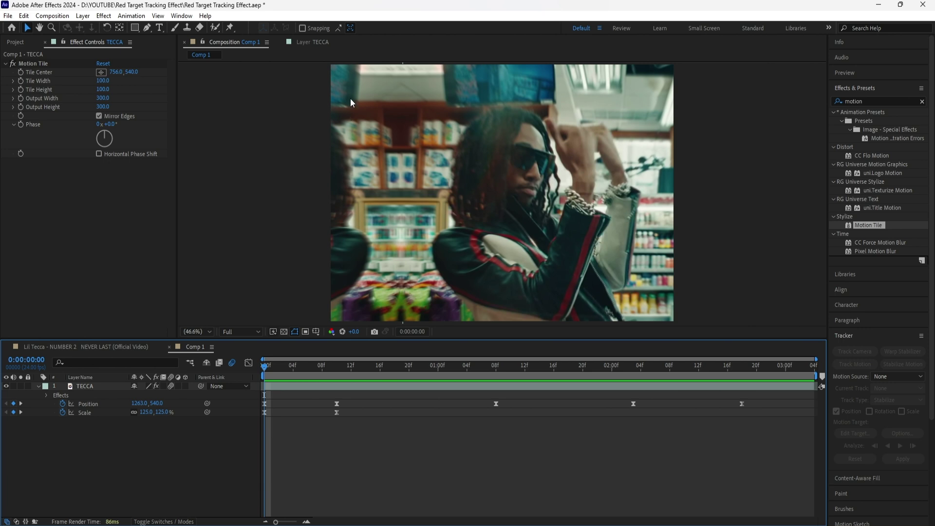
- Set the first Position keyframe's X to 1015 and preview the composition
left_click(264, 404)
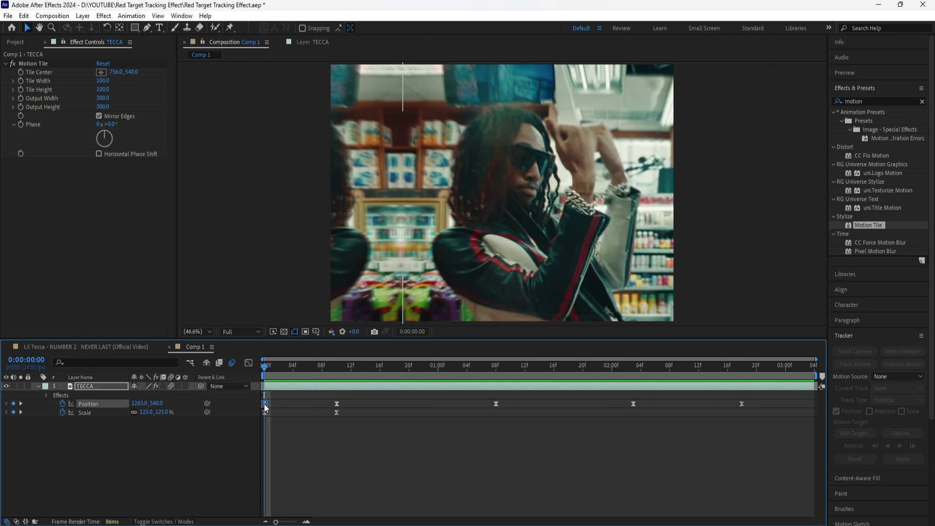
left_click_drag(141, 403, 30, 412)
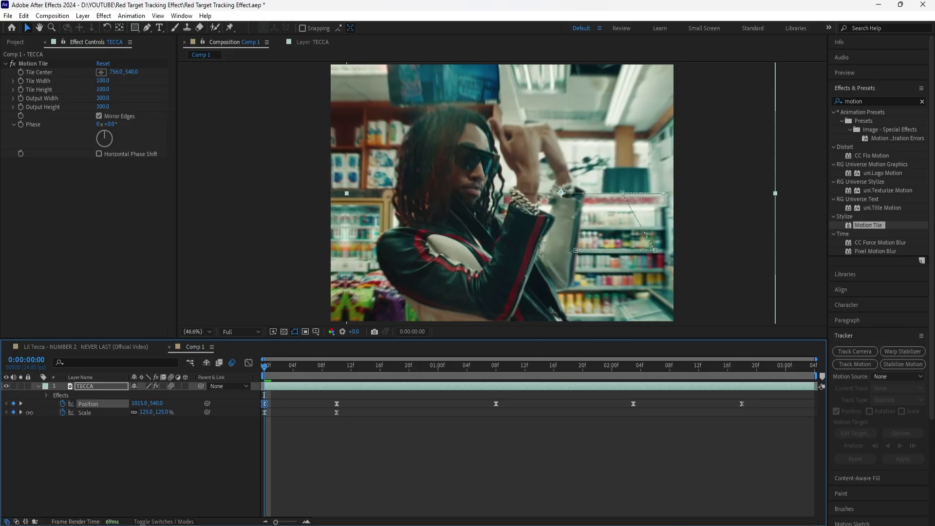
left_click(167, 449)
key("space")
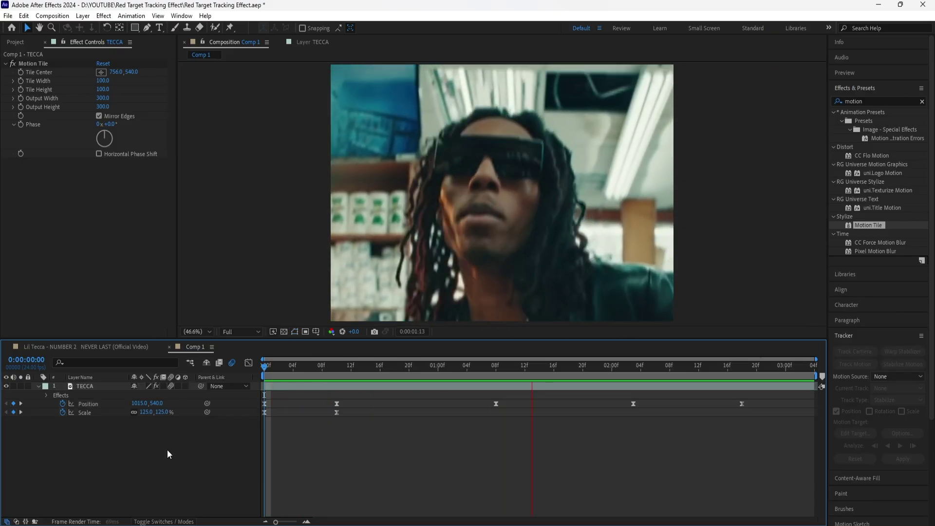
- Apply the Radial Blur effect to the TECCA layer with an amount of 5
left_click(92, 387)
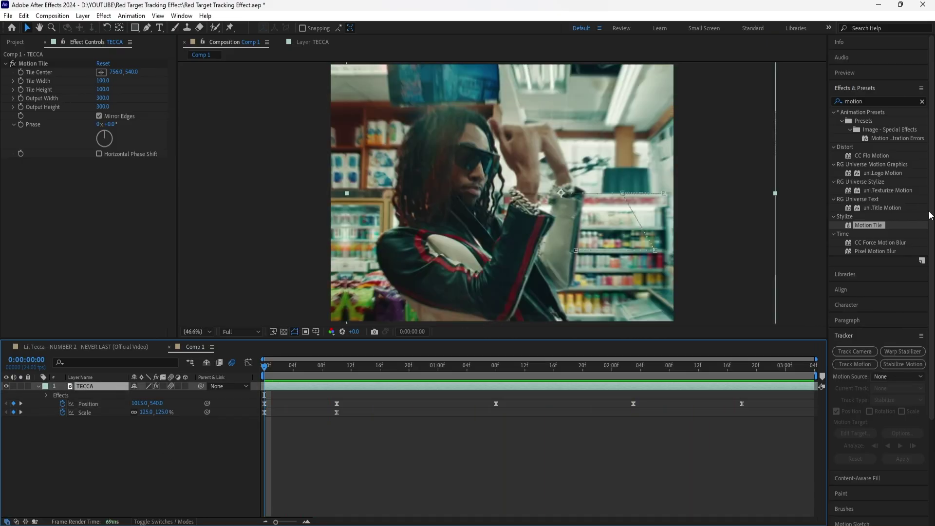
left_click(922, 101)
type("radial")
double_click(868, 242)
left_click(104, 260)
type("5")
key("Return")
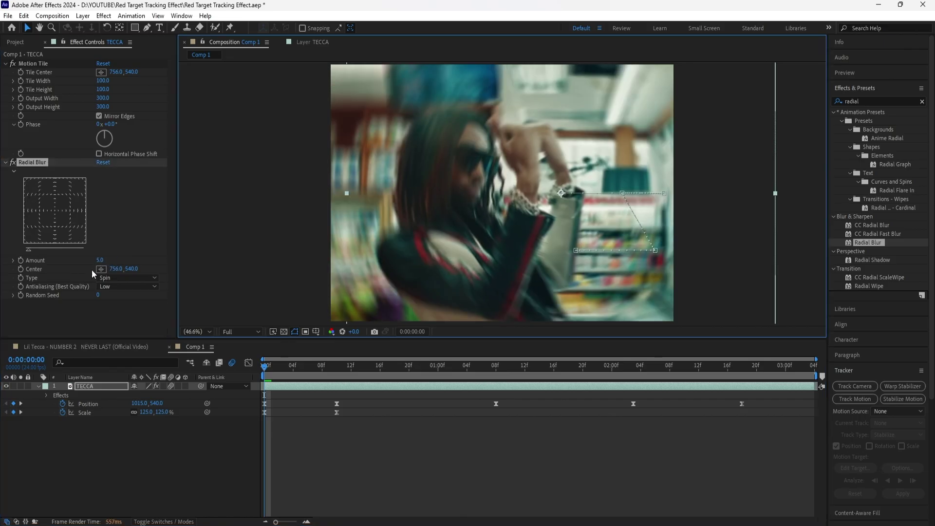
- Keyframe the Radial Blur's Center on the man's face at the first frame and at intervals through the end of the clip
left_click(22, 268)
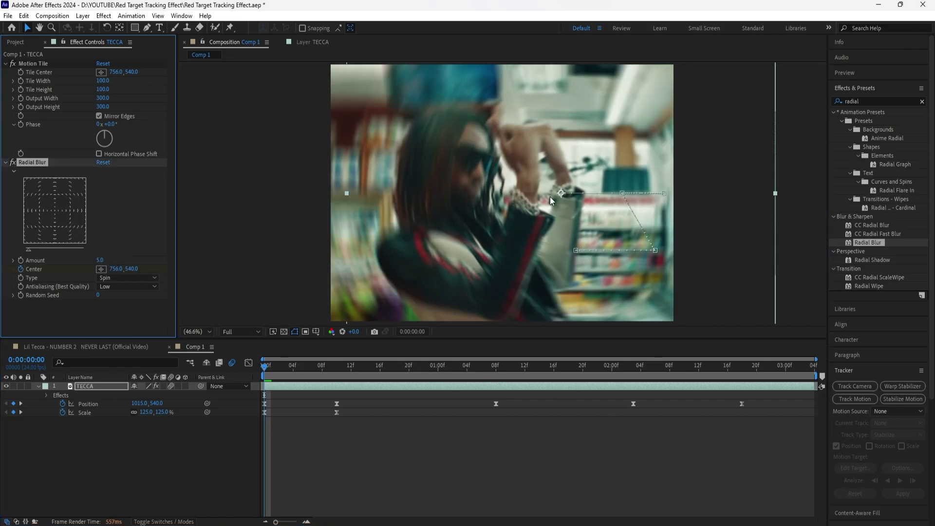
left_click(101, 269)
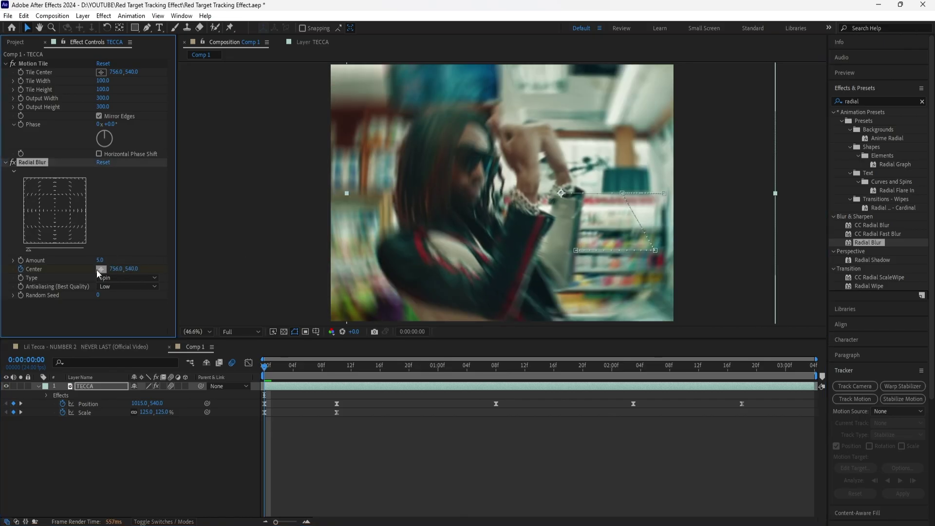
left_click(472, 176)
left_click_drag(266, 370, 336, 377)
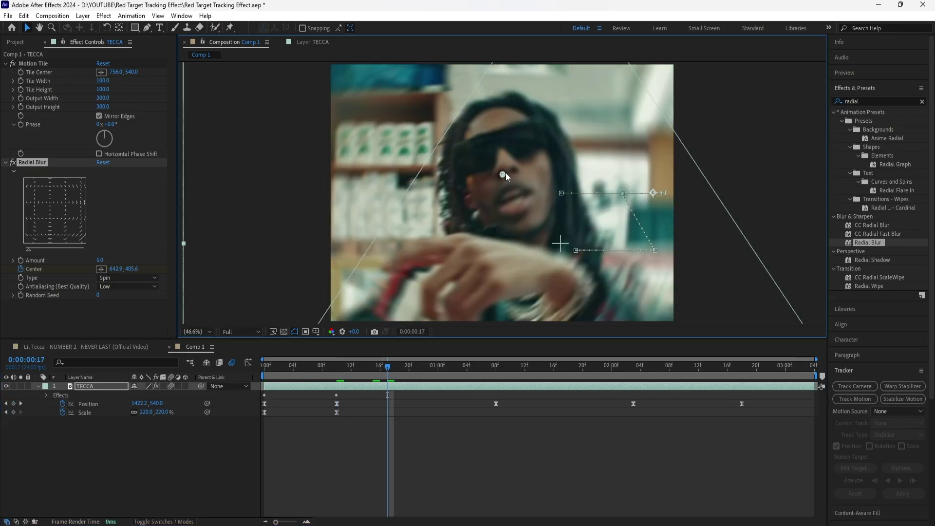
left_click_drag(505, 172, 507, 171)
left_click_drag(387, 369, 435, 369)
left_click_drag(507, 211, 508, 211)
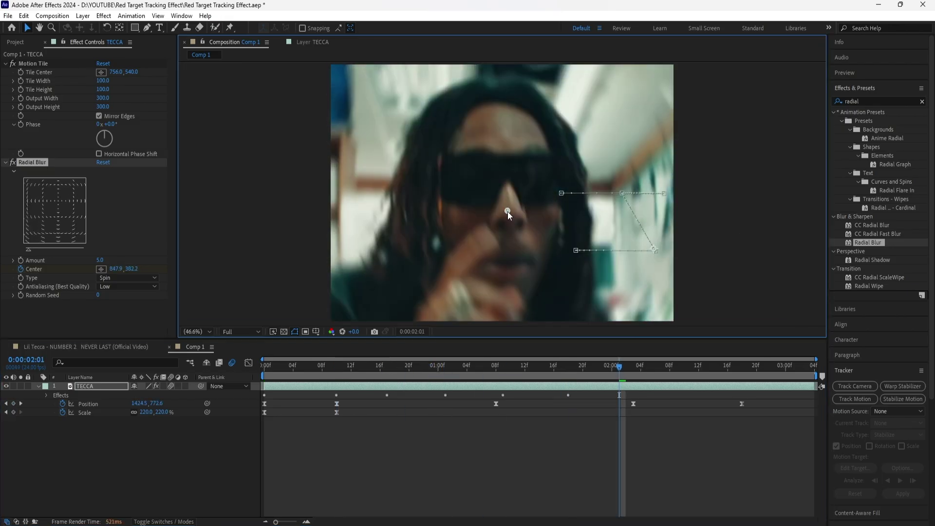
left_click_drag(679, 368, 738, 375)
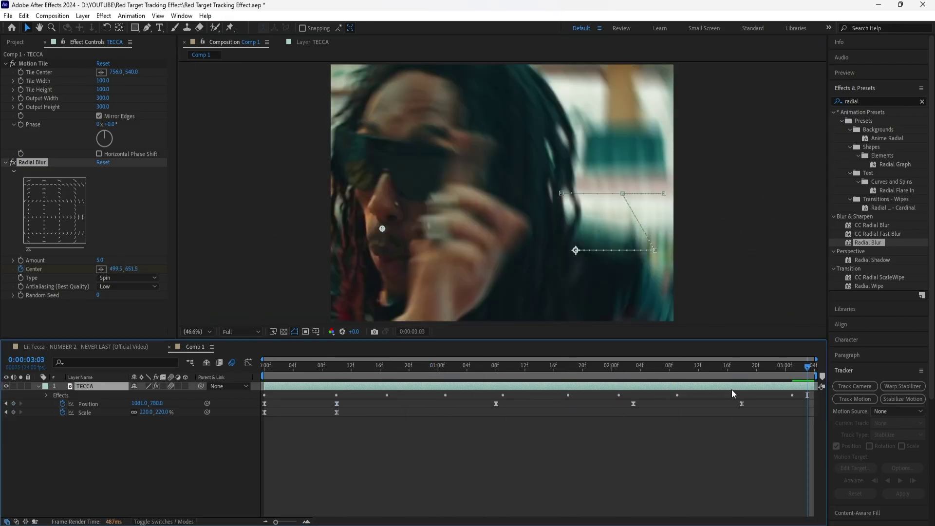
- Reveal the TECCA layer's keyframes, easy-ease all Radial Blur Center keyframes, and return to the first frame
left_click(731, 390)
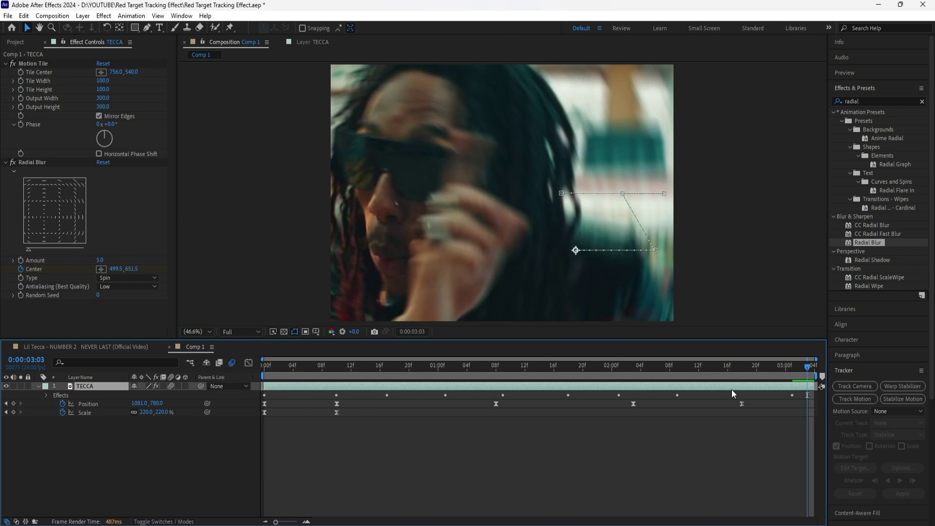
key("u")
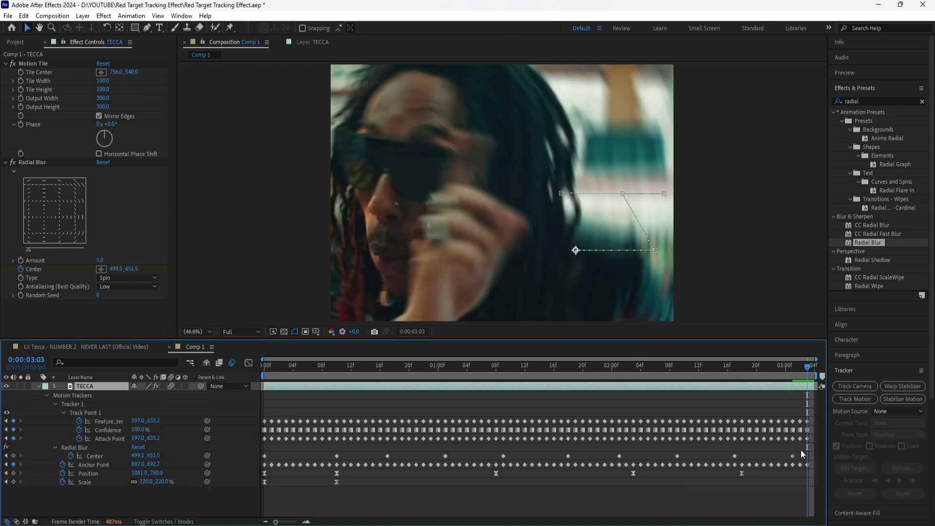
left_click_drag(802, 453, 258, 455)
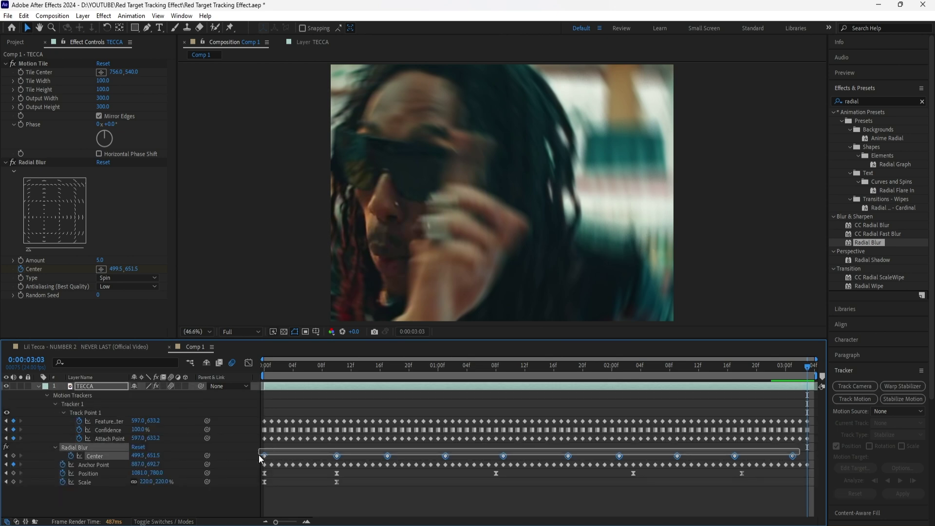
key("Home")
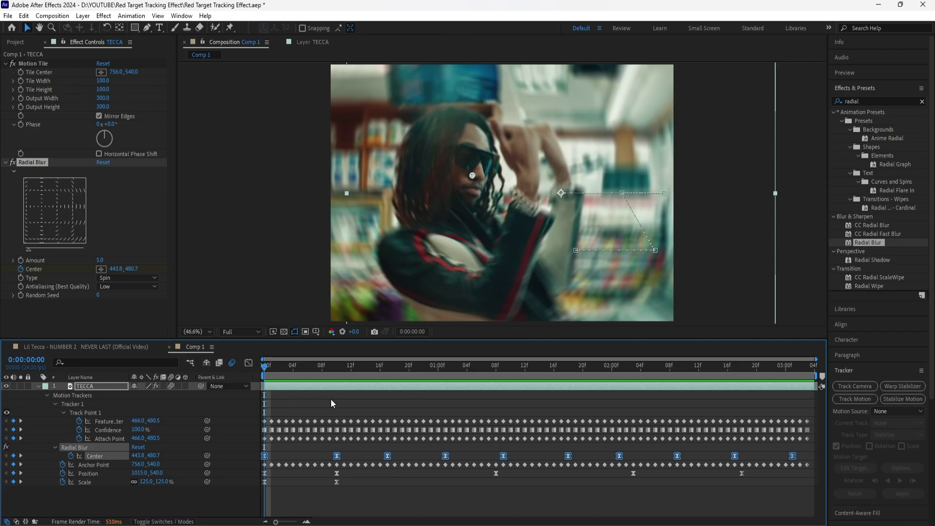
- Add a four-frame adjustment layer above the TECCA layer and apply the Wiggle - position preset to it
left_click(98, 386)
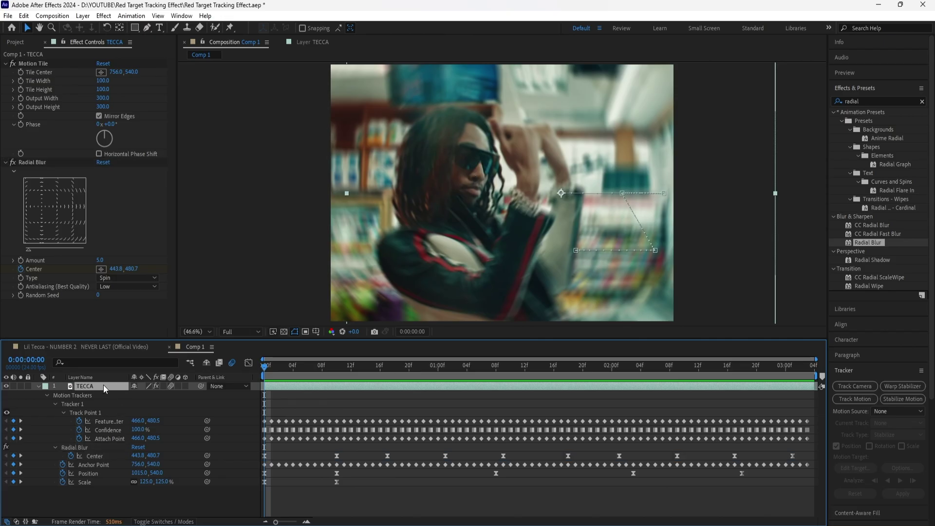
right_click(161, 491)
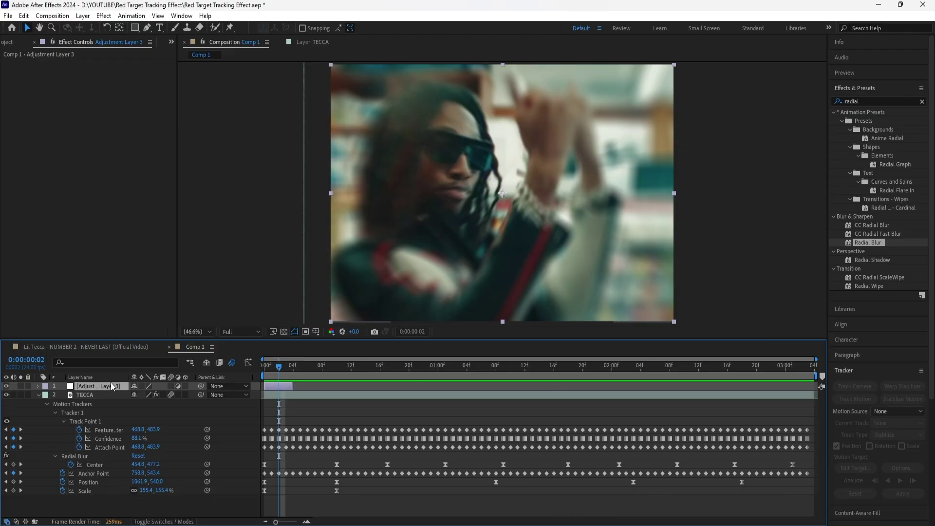
left_click(922, 101)
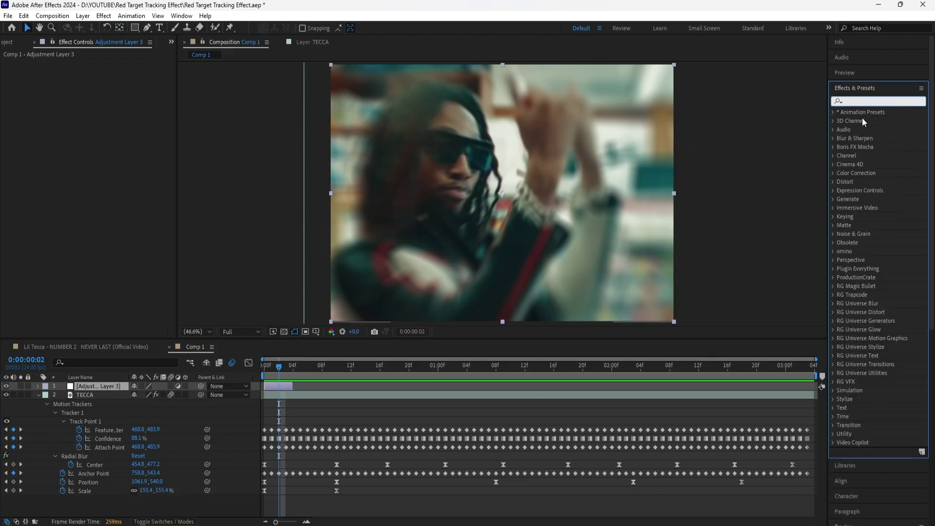
type("wiggle")
left_click_drag(907, 175, 100, 386)
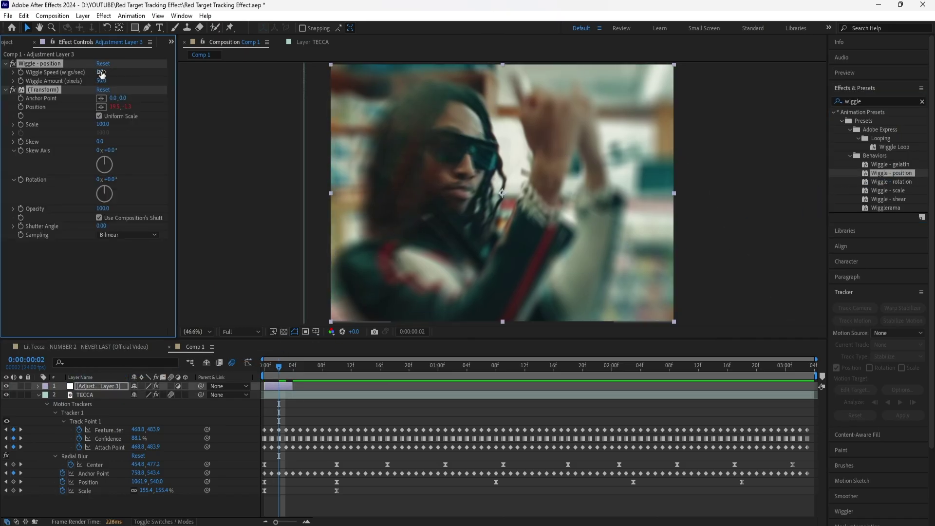
- Set the Wiggle Speed to 50 and Wiggle Amount to 100, and enable motion blur on the adjustment layer
left_click(101, 72)
type("50")
left_click(104, 81)
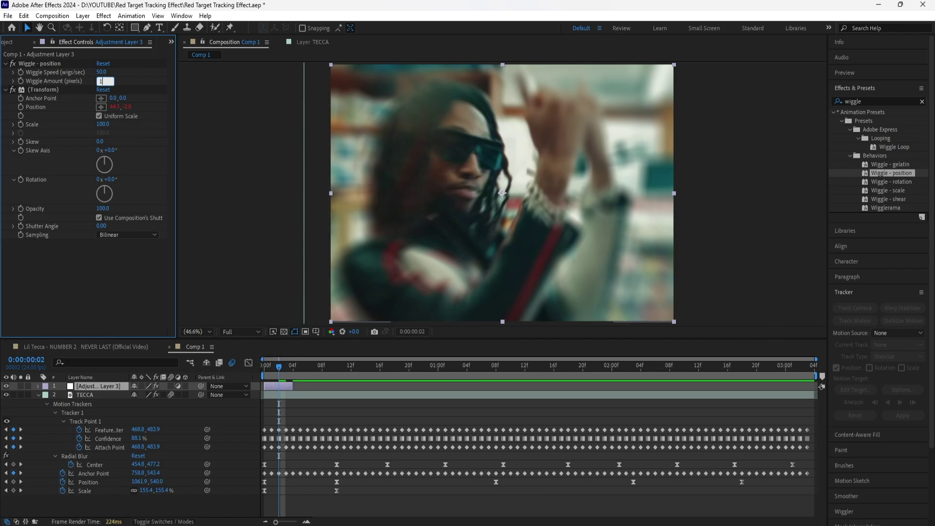
type("100")
key("Return")
left_click(172, 387)
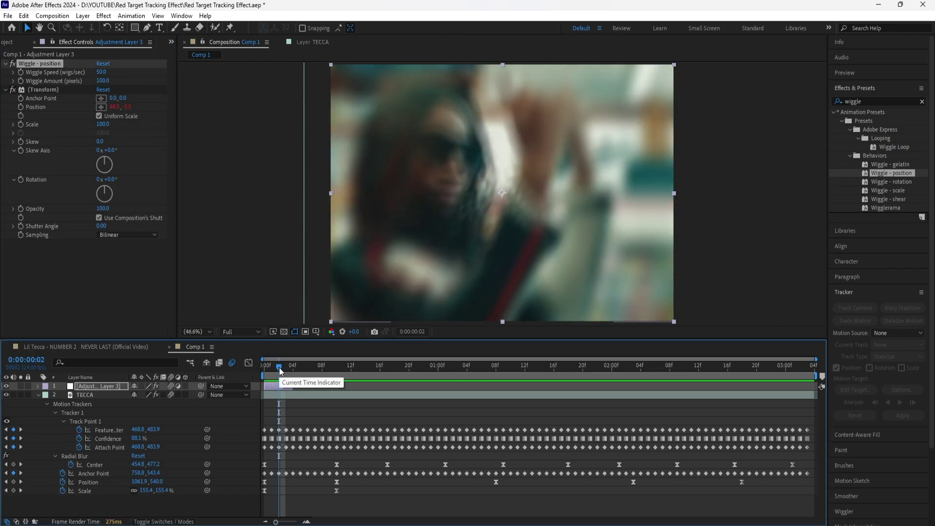
- Move the wiggle adjustment layer along the timeline so that it spans frames 4 to 8
left_click_drag(279, 368, 306, 378)
left_click(279, 372)
left_click(283, 384)
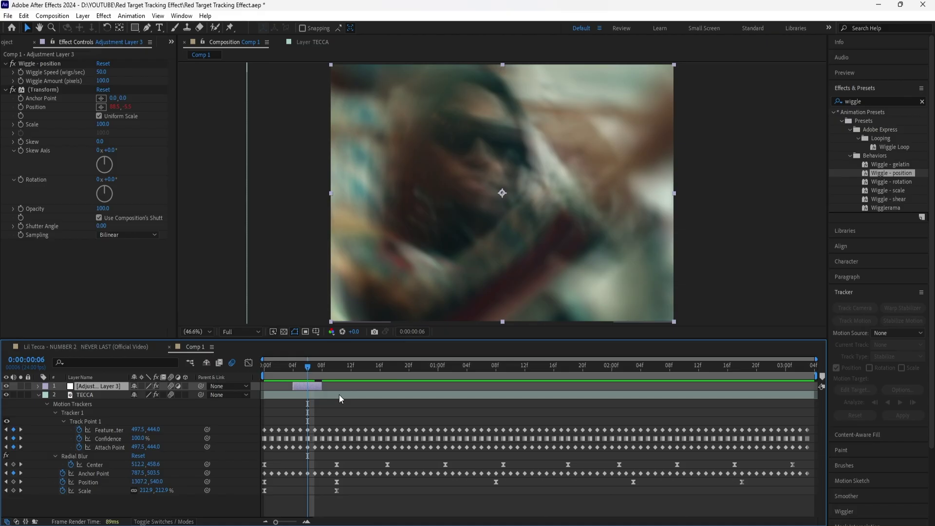
- Apply the Exposure effect to the wiggle adjustment layer with an exposure of 4
left_click(922, 101)
type("exposure")
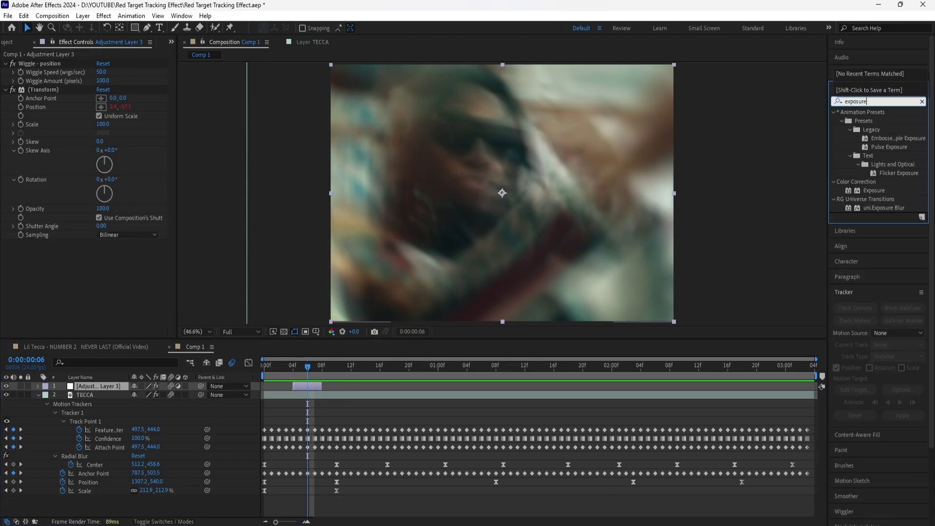
left_click_drag(874, 191, 101, 271)
left_click(101, 269)
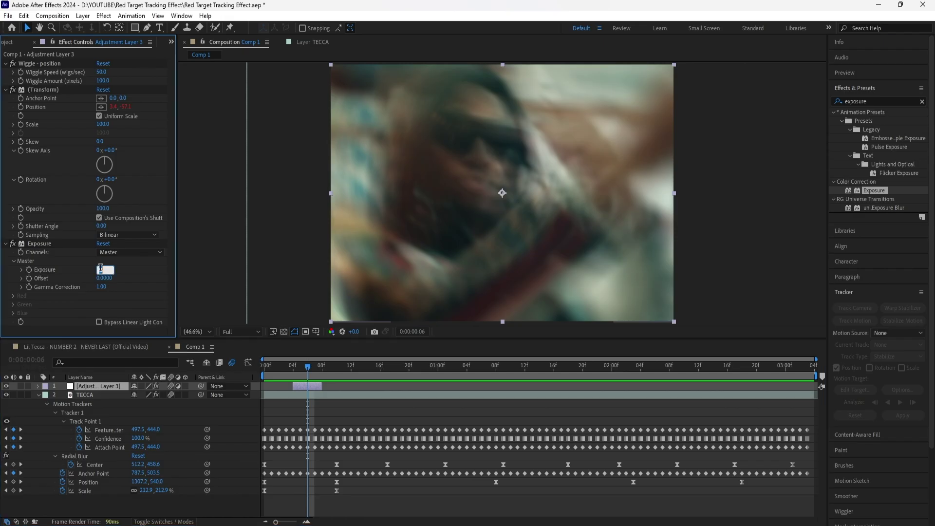
type("4")
key("Return")
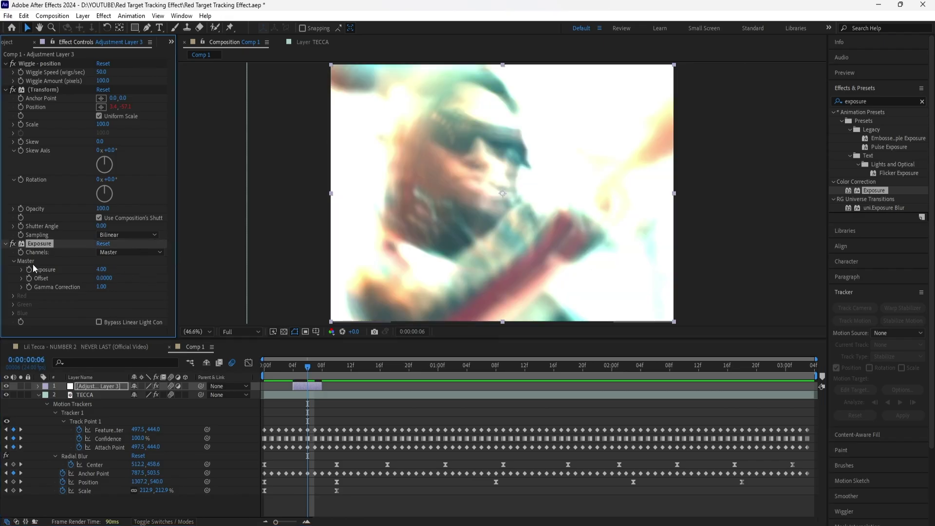
- Keyframe the Exposure at its current value on frame 6 and at 0 on frame 4
left_click(30, 269)
key("u")
left_click_drag(308, 370, 296, 378)
left_click(101, 269)
type("0")
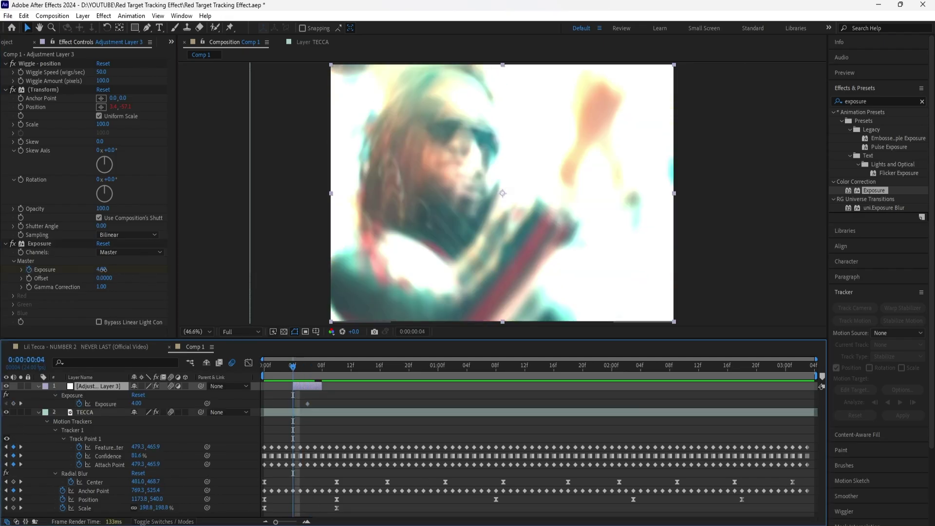
key("Return")
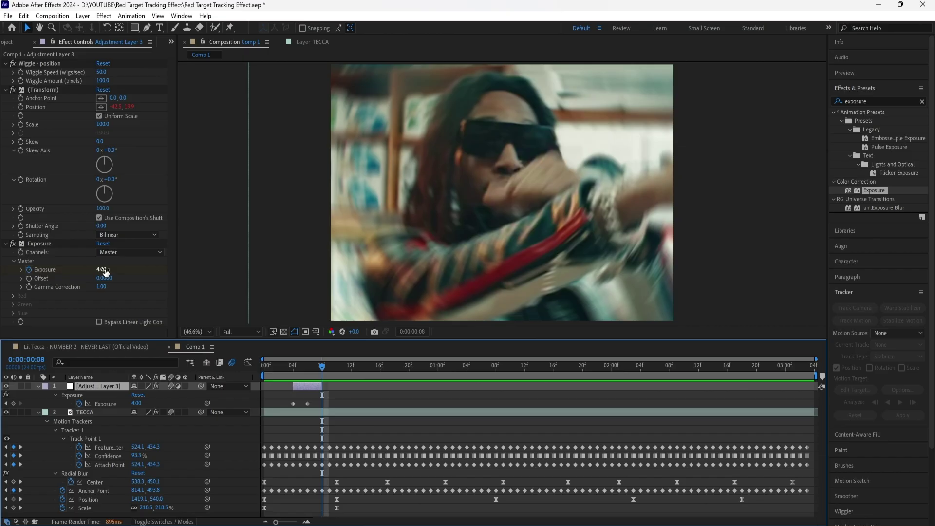
- Keyframe the Exposure at 0 on frame 8, easy-ease all three Exposure keyframes, and preview the flash
left_click(102, 270)
type("0")
key("Return")
right_click(322, 403)
key("space")
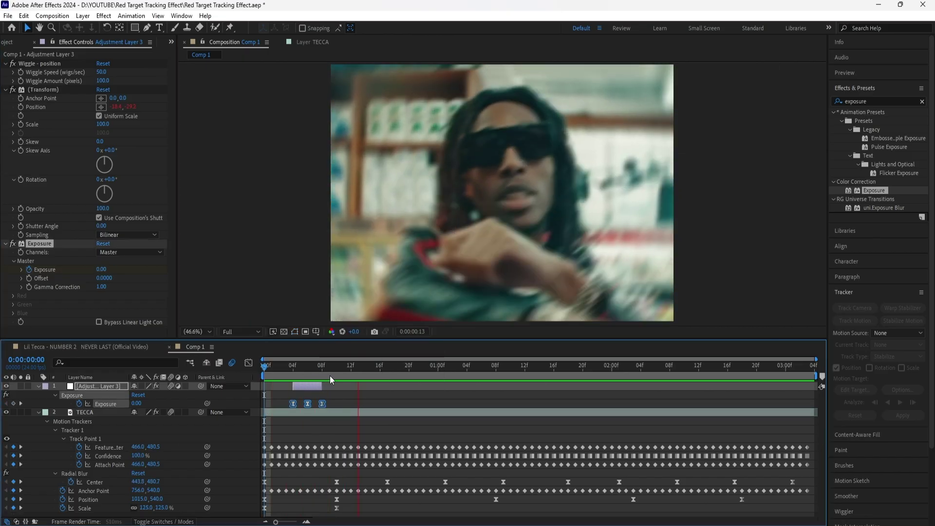
key("space")
- Add a second adjustment layer directly above TECCA, starting at frame 6 in the middle of the exposure flash
left_click_drag(346, 369, 307, 376)
left_click(39, 416)
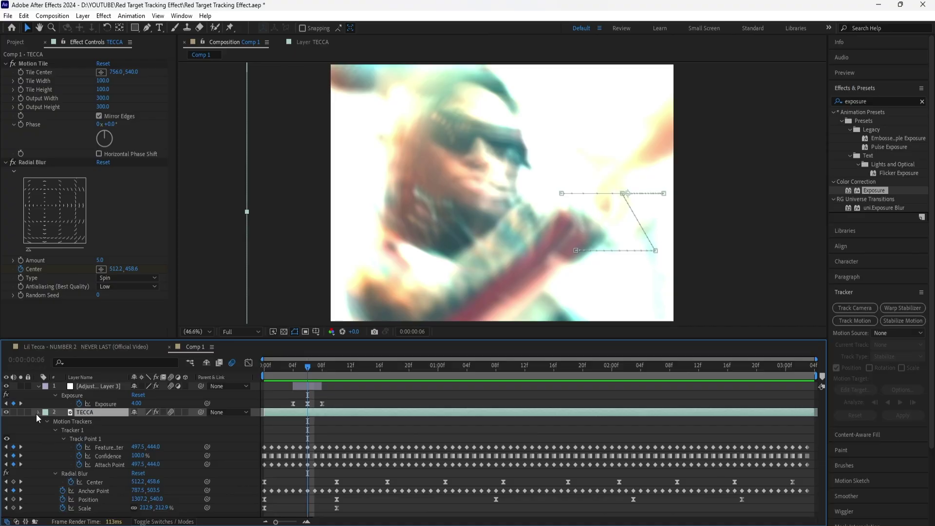
left_click(36, 414)
right_click(114, 442)
left_click(273, 385)
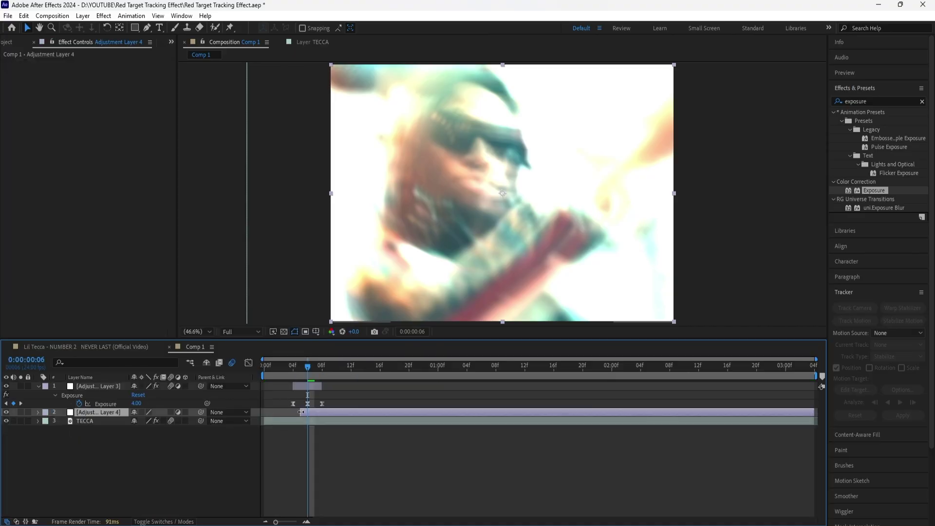
left_click(317, 387)
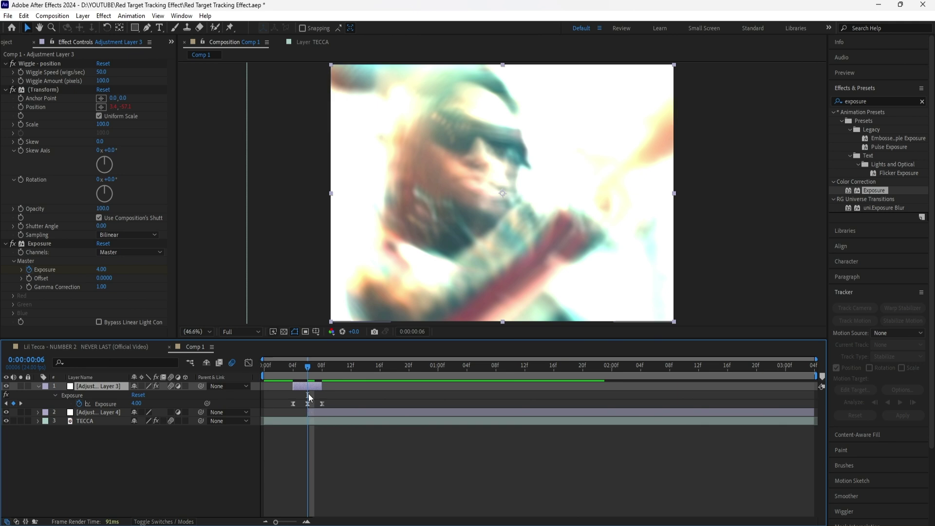
left_click(294, 421)
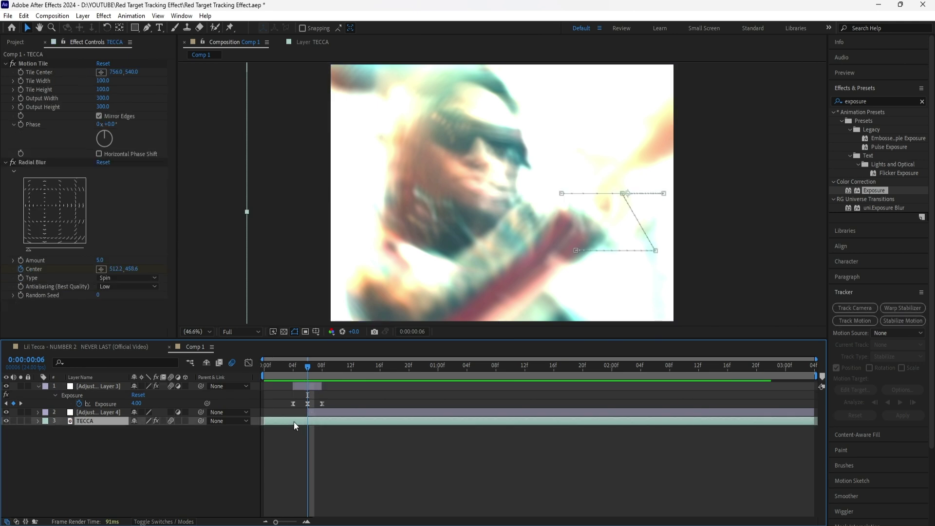
- Apply the Glow effect to the lower adjustment layer with a radius of 50 and an intensity of 0.2
left_click(334, 413)
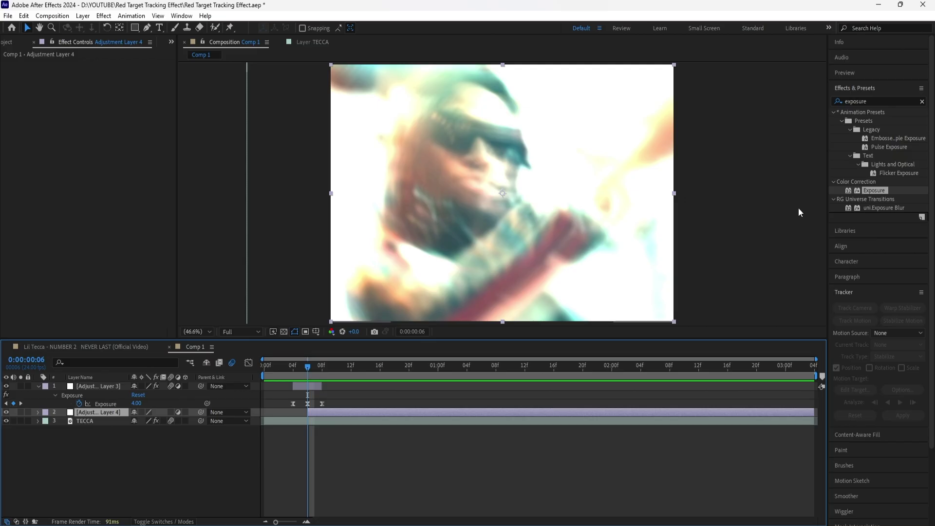
left_click(922, 102)
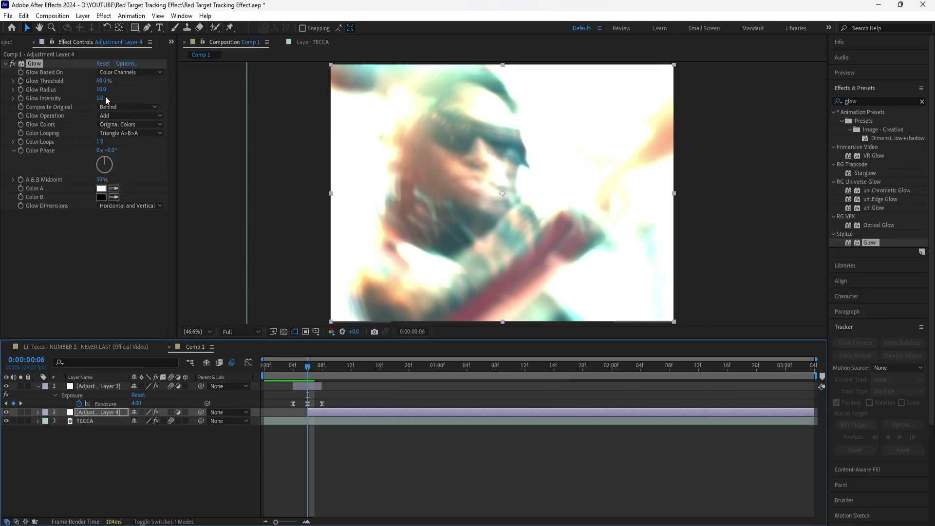
left_click(102, 90)
type("50")
key("Return")
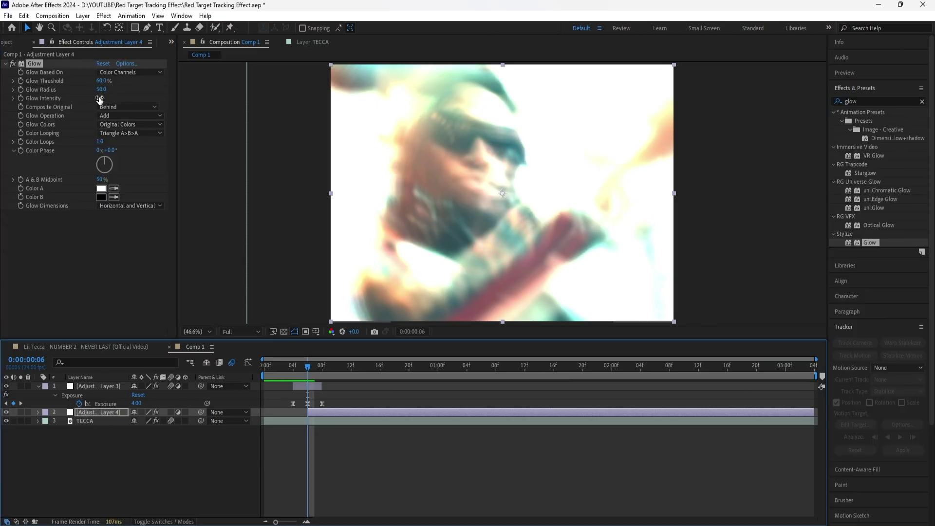
left_click(99, 98)
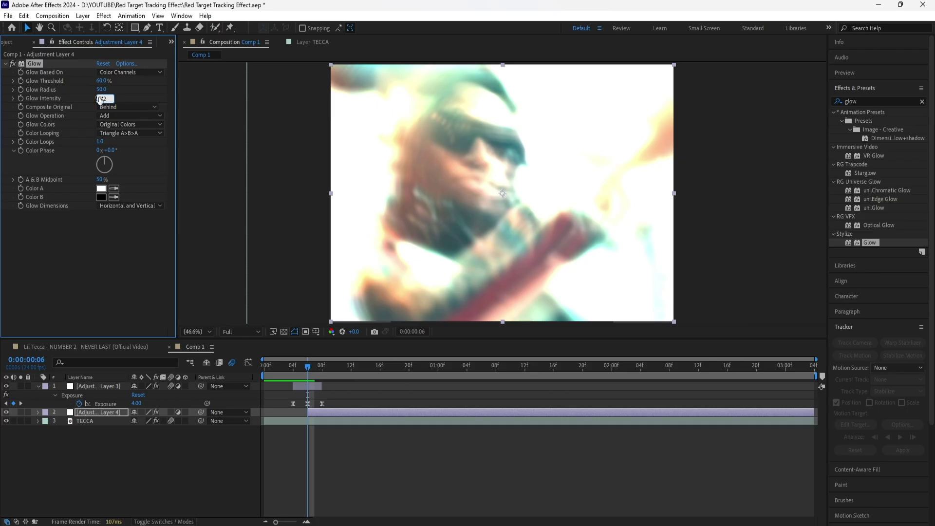
key("Return")
- Apply the Tritone effect to the lower adjustment layer and set its midtones to a muted blue
left_click(922, 101)
type("tritone")
left_click_drag(872, 121, 103, 232)
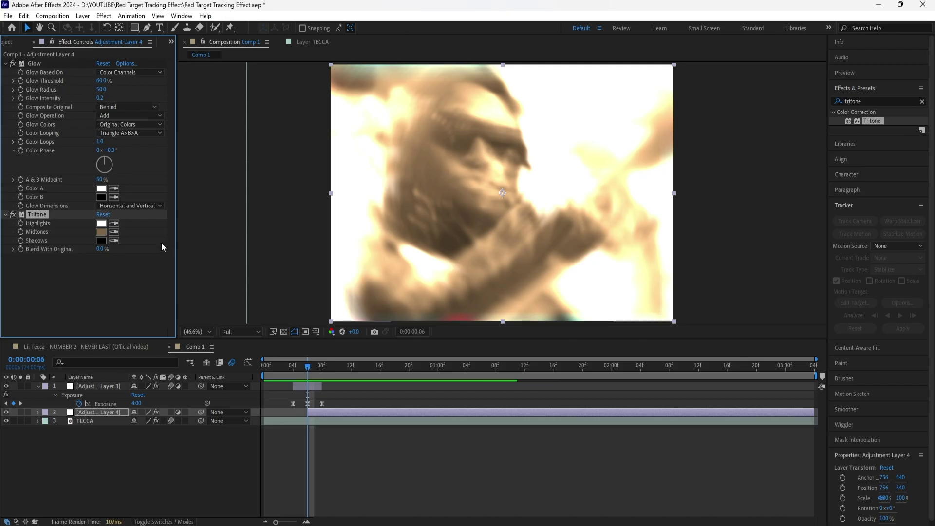
left_click(98, 233)
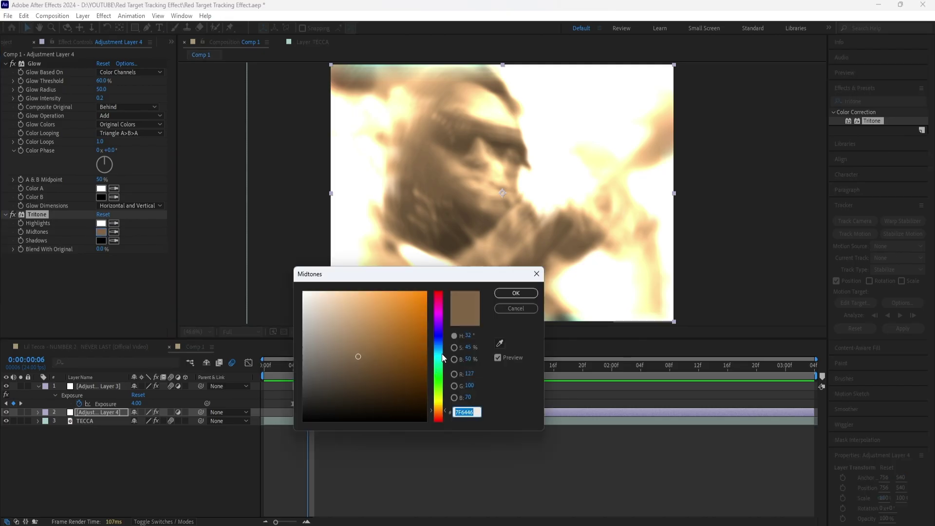
left_click(442, 353)
left_click(507, 293)
left_click_drag(501, 384, 523, 381)
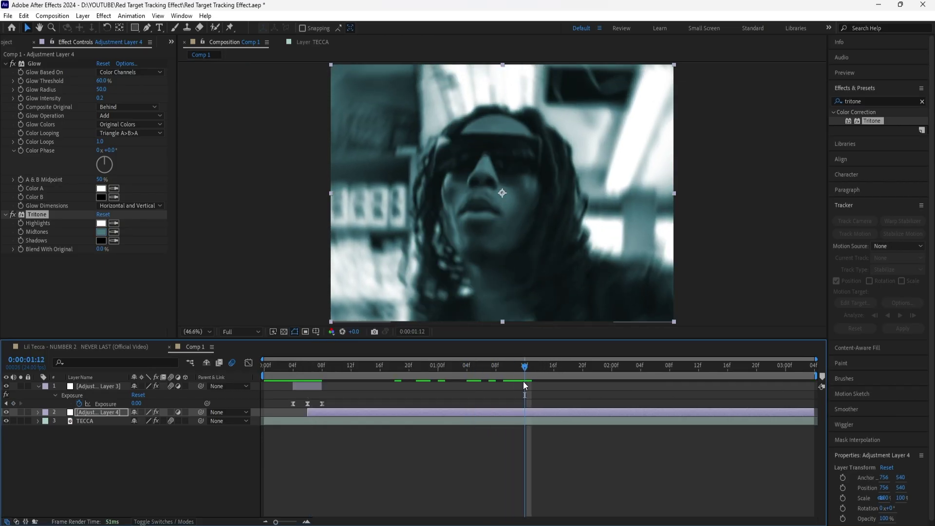
left_click(102, 232)
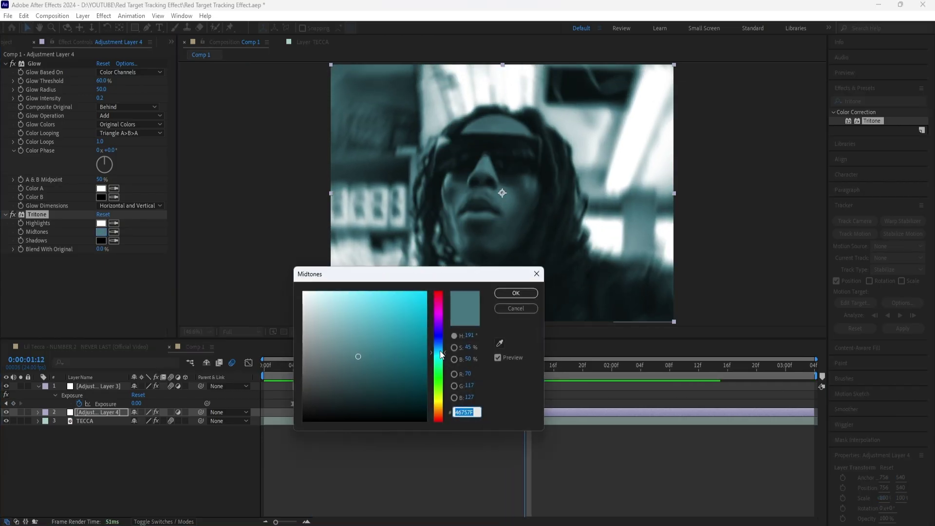
left_click(509, 293)
- Apply the Noise effect to the lower adjustment layer with an amount of 10% and color noise turned off
left_click_drag(525, 365, 311, 418)
left_click(105, 411)
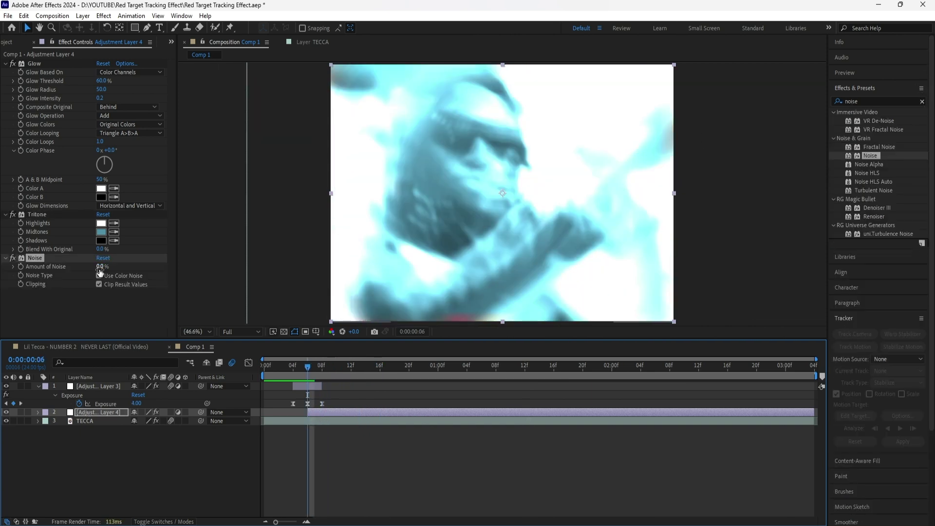
left_click(101, 268)
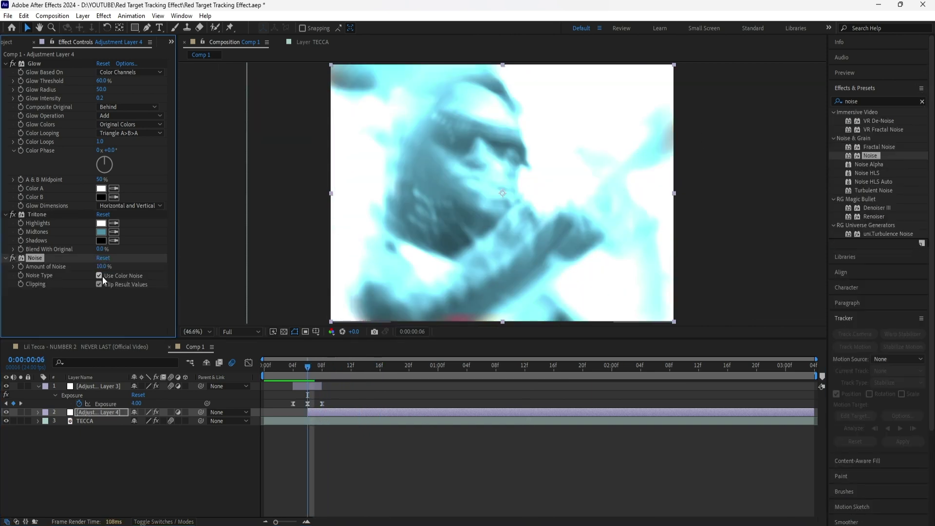
left_click(101, 276)
- Apply Brightness & Contrast to the lower adjustment layer with brightness 15 and contrast 24, and preview the composition from the start
left_click_drag(308, 398, 525, 390)
left_click(922, 102)
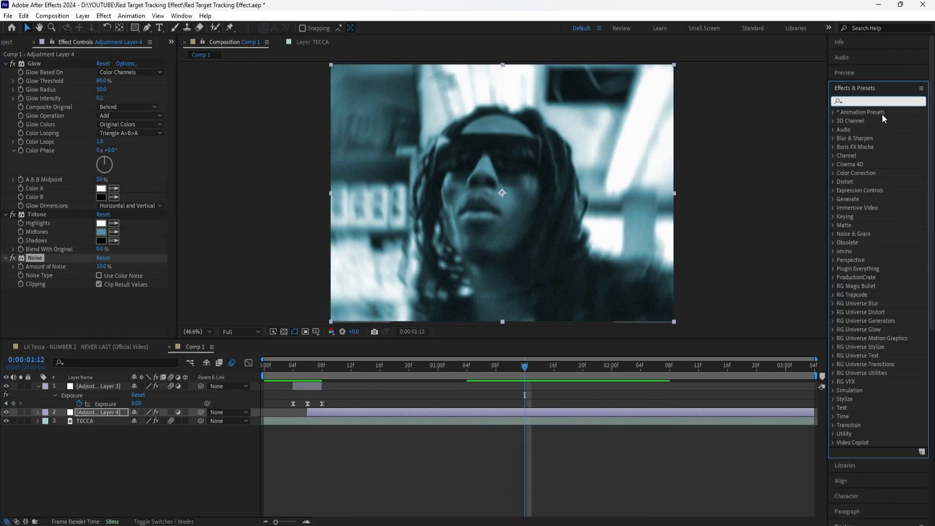
type("brightne")
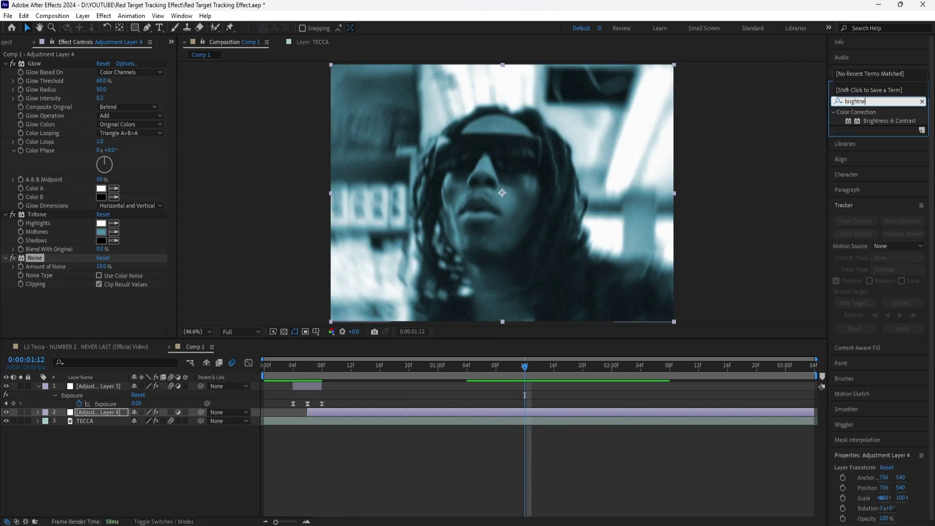
type("ss")
left_click_drag(899, 128, 176, 304)
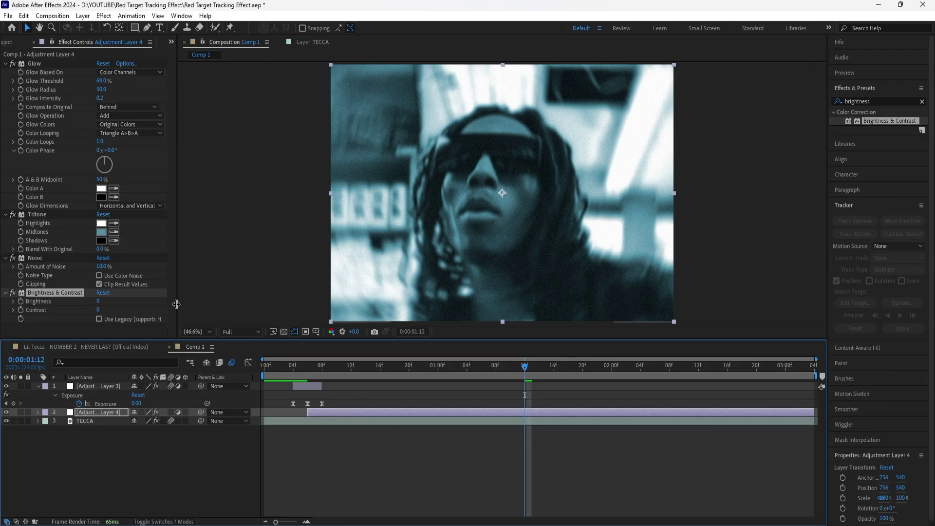
left_click_drag(99, 302, 112, 314)
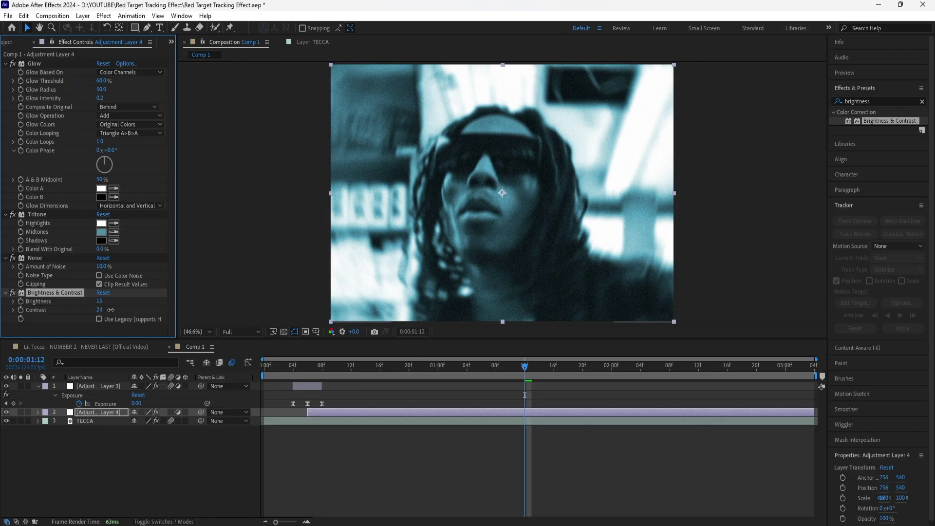
key("space")
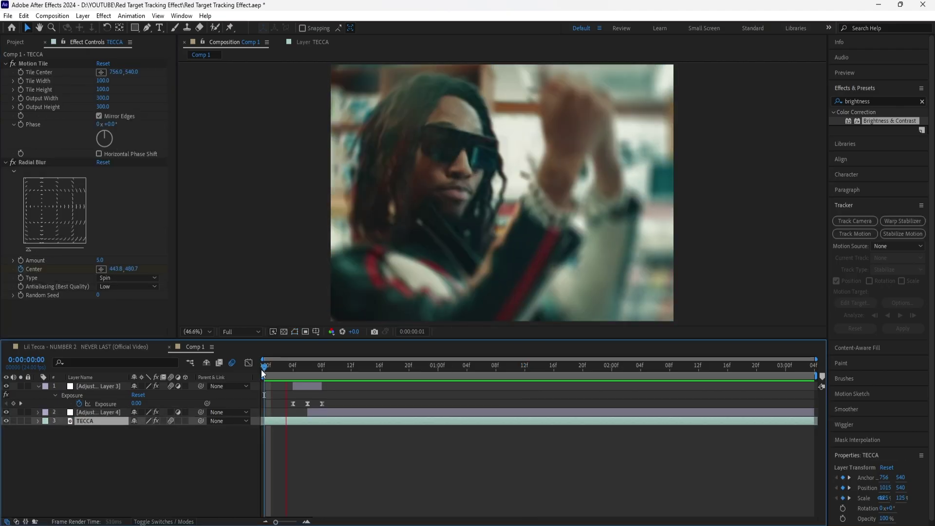